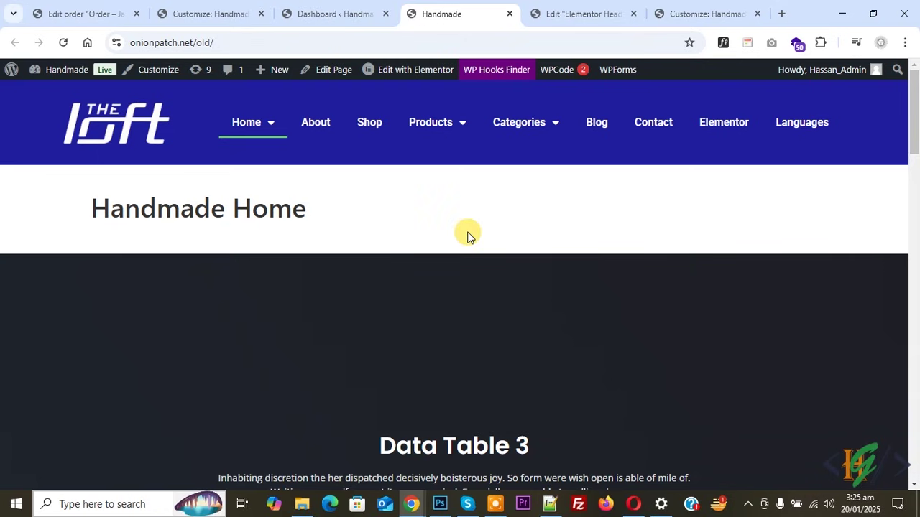
From the WordPress dashboard, go to Templates > Popups and start a new popup
{"action": "left_click", "coordinate": [311, 5]}
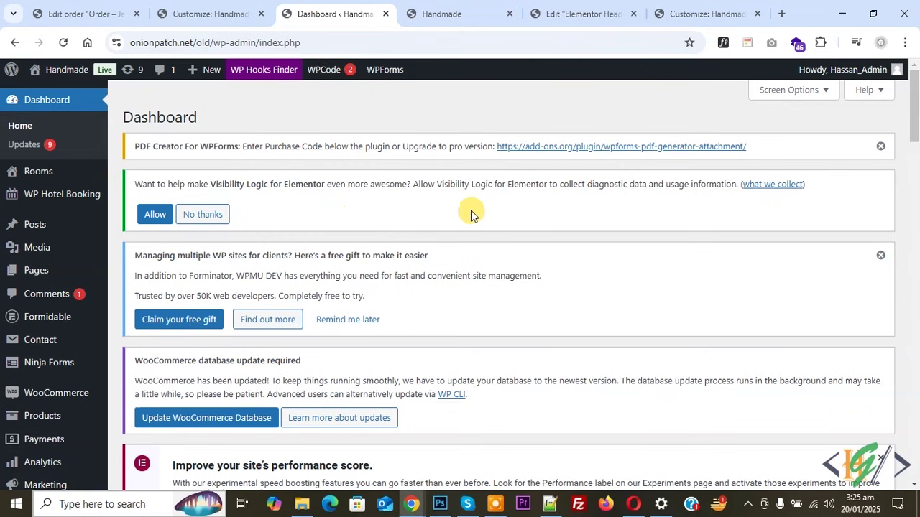
{"action": "scroll", "coordinate": [414, 209], "scroll_direction": "down", "scroll_amount": 4}
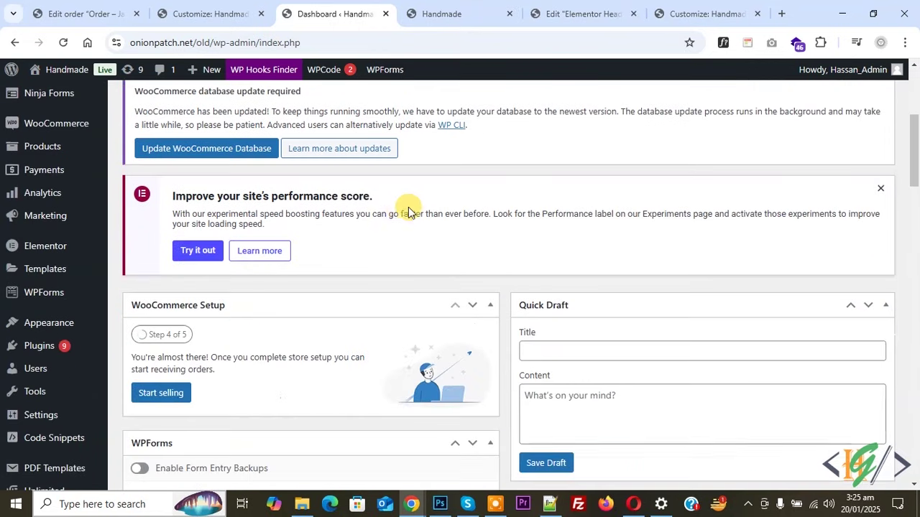
{"action": "mouse_move", "coordinate": [37, 269]}
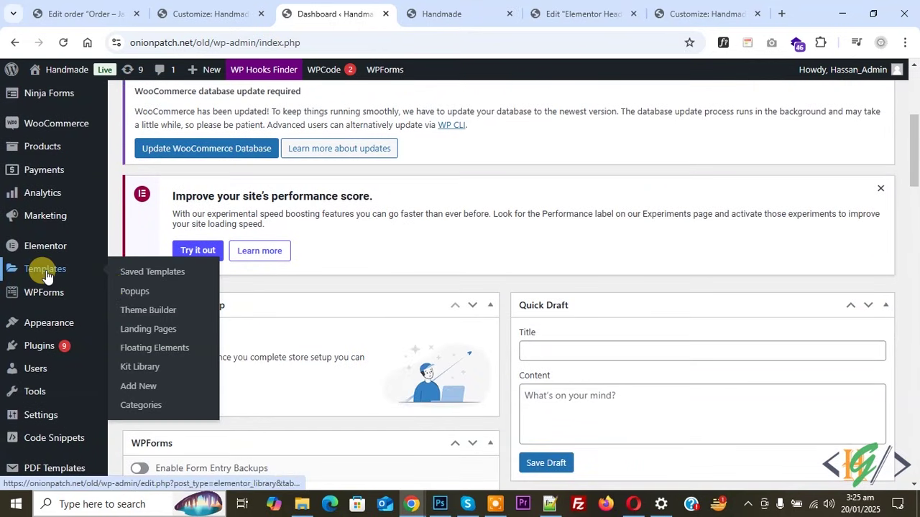
{"action": "left_click", "coordinate": [136, 295]}
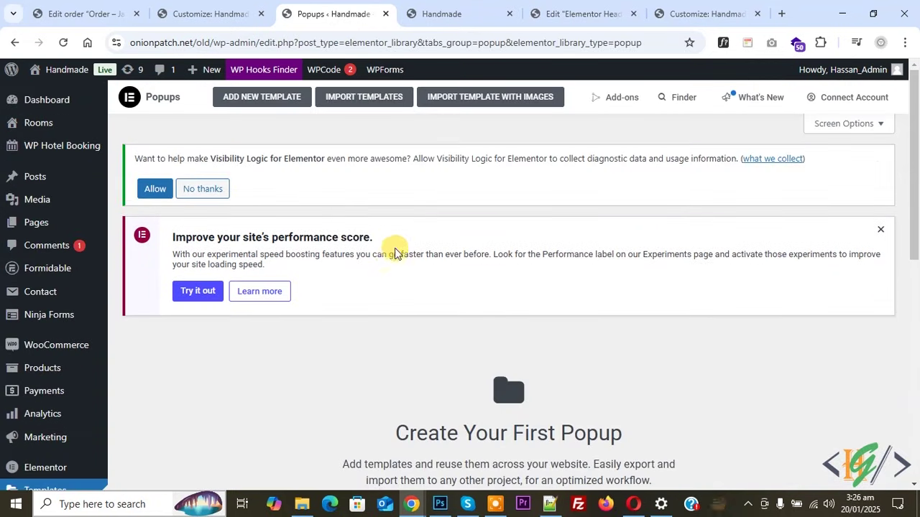
{"action": "scroll", "coordinate": [392, 247], "scroll_direction": "down", "scroll_amount": 3}
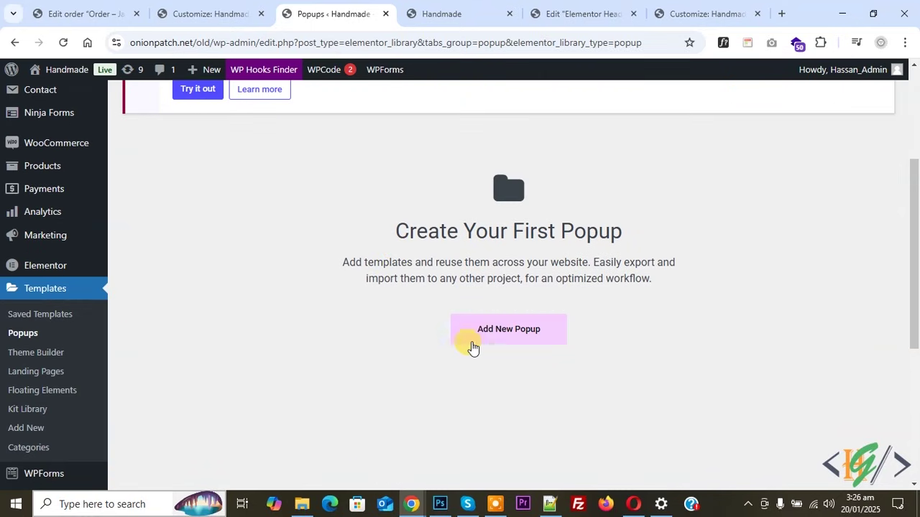
{"action": "left_click", "coordinate": [502, 342]}
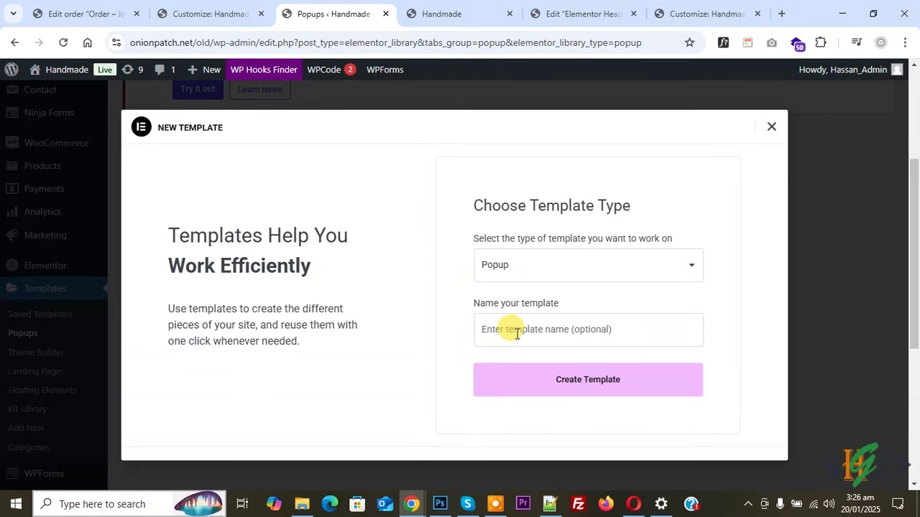
Create a popup template named 'left-menu' and close the Library to reach its empty canvas
{"action": "left_click", "coordinate": [516, 331]}
{"action": "type", "text": "left-menu"}
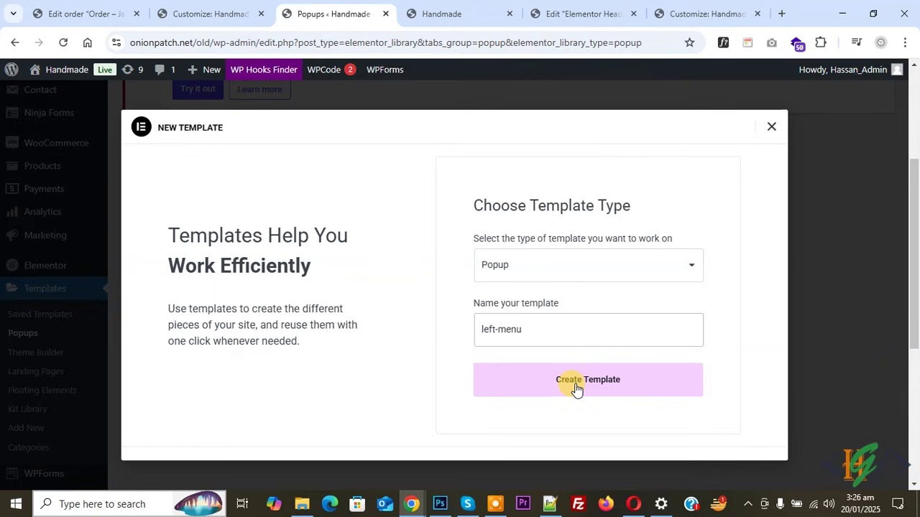
{"action": "left_click", "coordinate": [576, 389]}
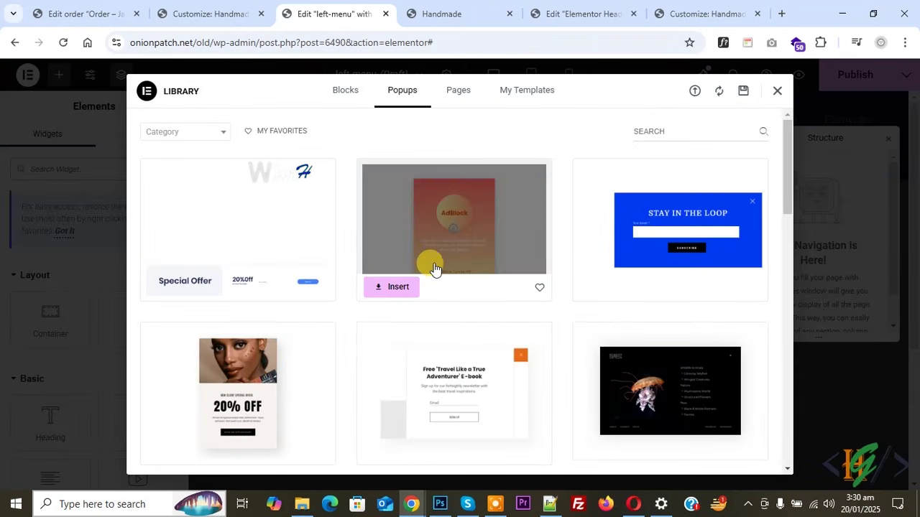
{"action": "left_click", "coordinate": [777, 91]}
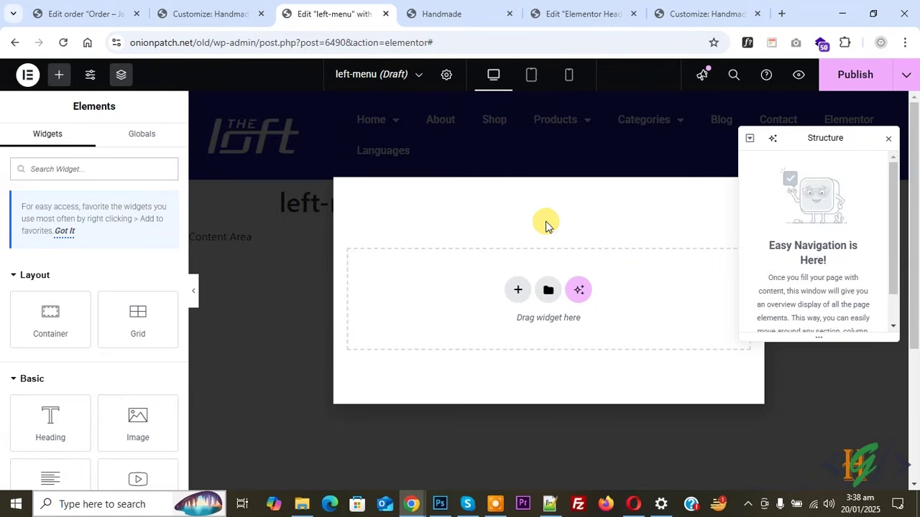
In Popup Settings, set Height to Fit To Screen, Content Position Center, Horizontal Left
{"action": "left_click", "coordinate": [446, 76]}
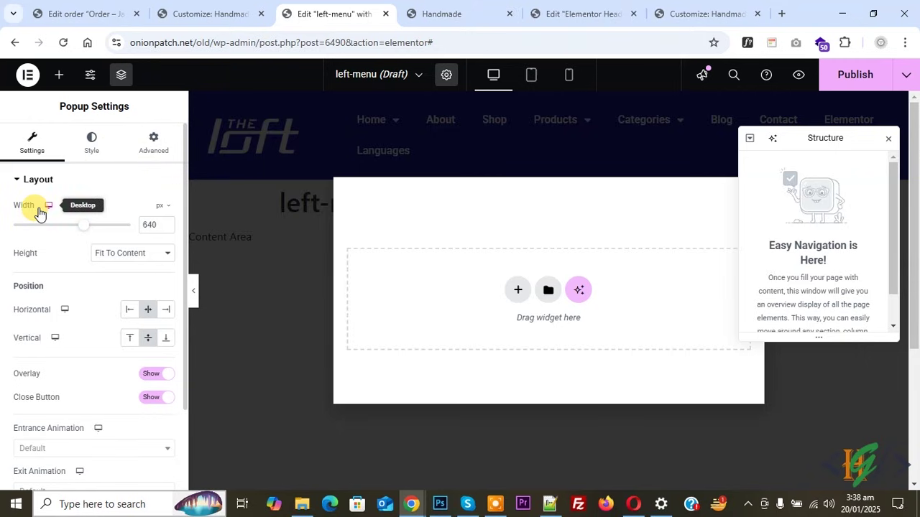
{"action": "left_click", "coordinate": [116, 256]}
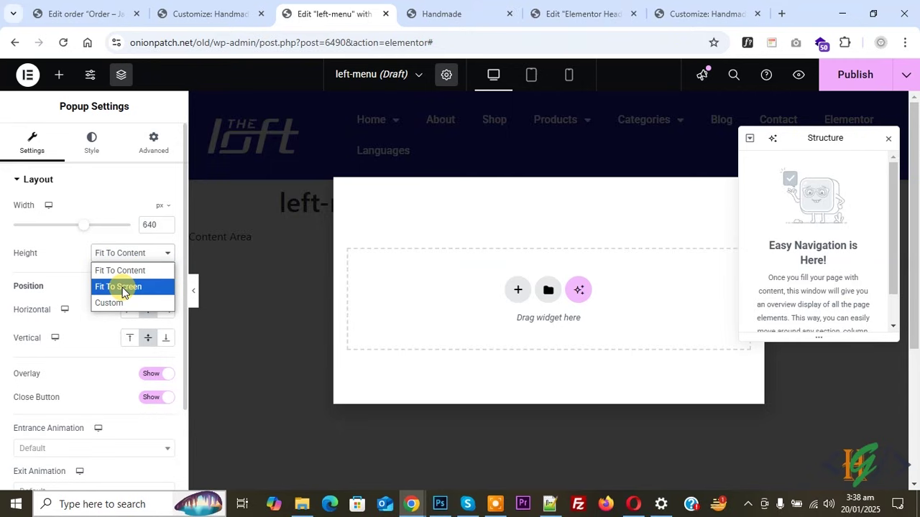
{"action": "left_click", "coordinate": [122, 288]}
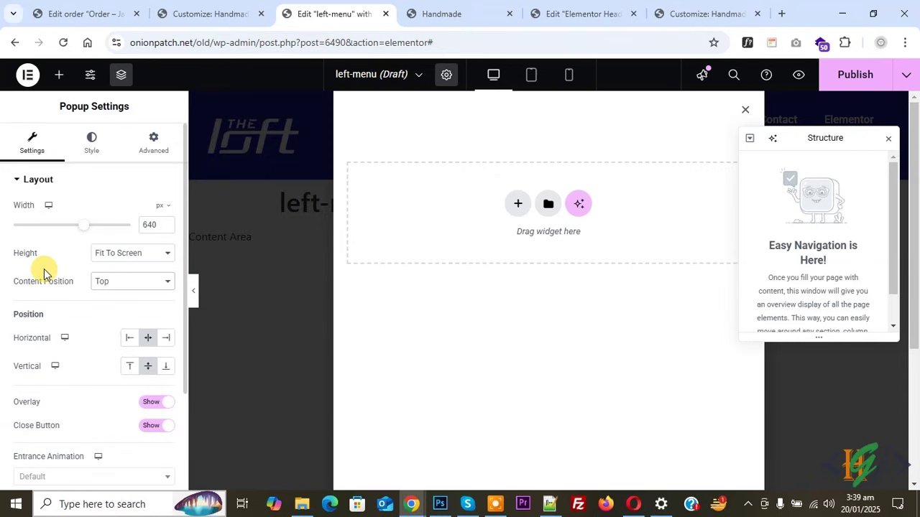
{"action": "left_click", "coordinate": [118, 284]}
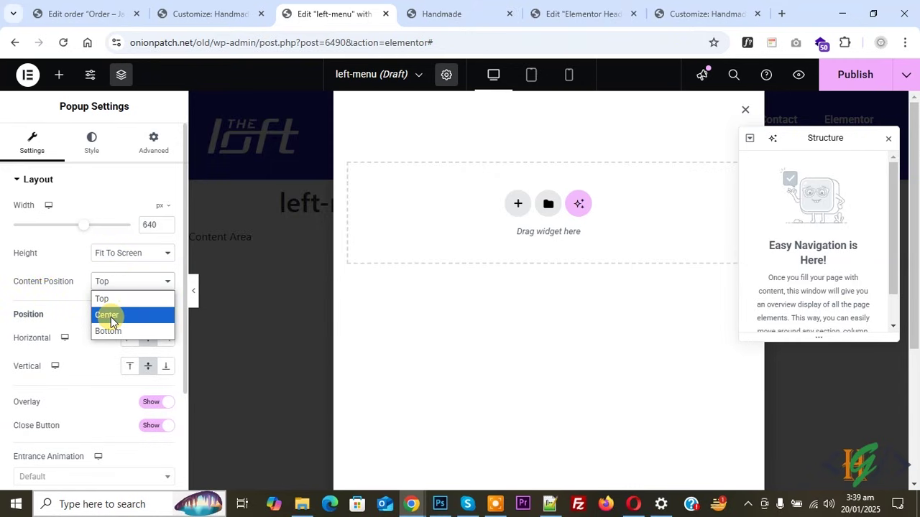
{"action": "left_click", "coordinate": [107, 316]}
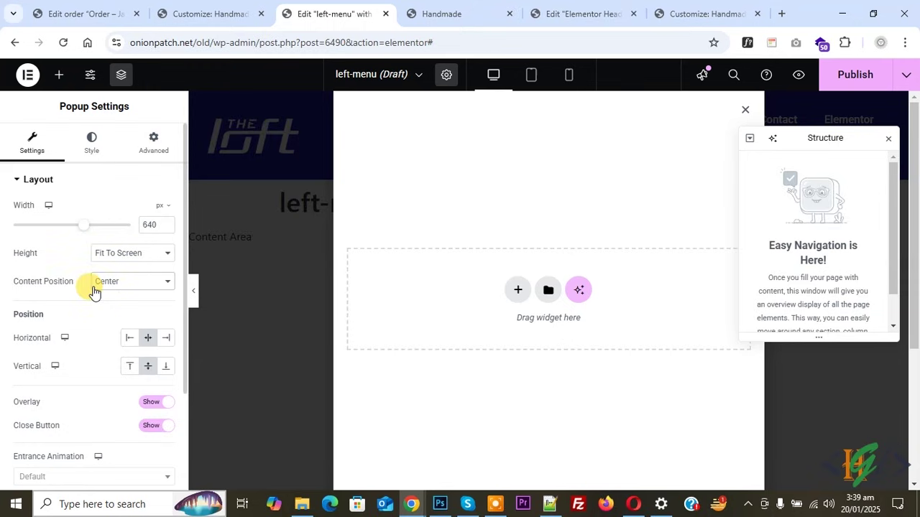
{"action": "left_click", "coordinate": [129, 339]}
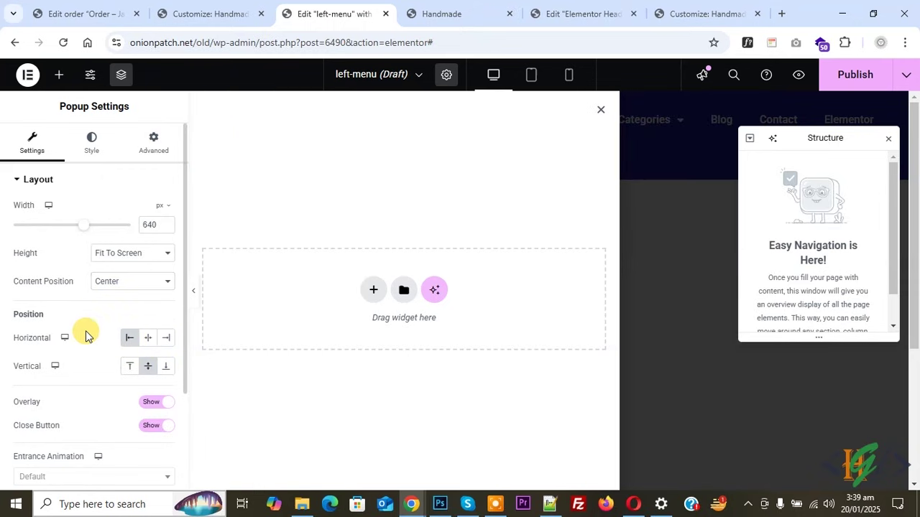
Toggle the overlay off and back on, then set Fade In entrance and Fade Out exit animations
{"action": "left_click", "coordinate": [152, 407]}
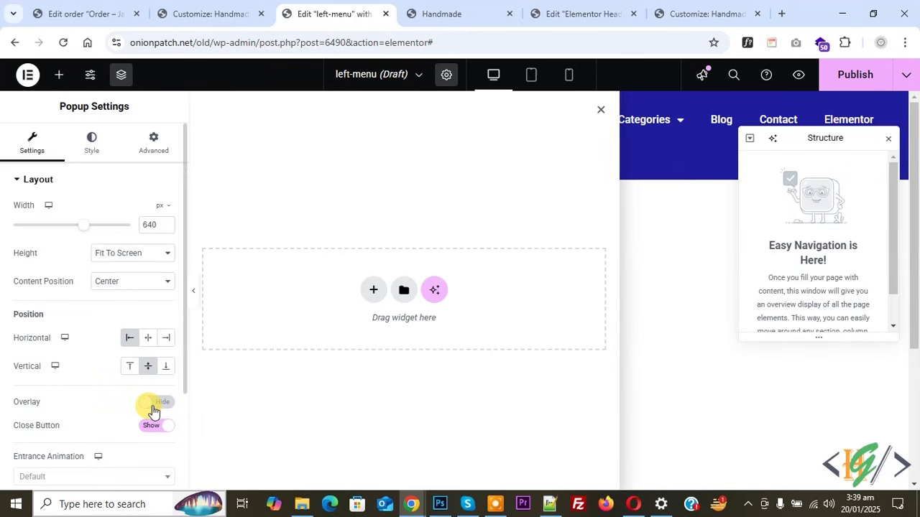
{"action": "left_click", "coordinate": [153, 406]}
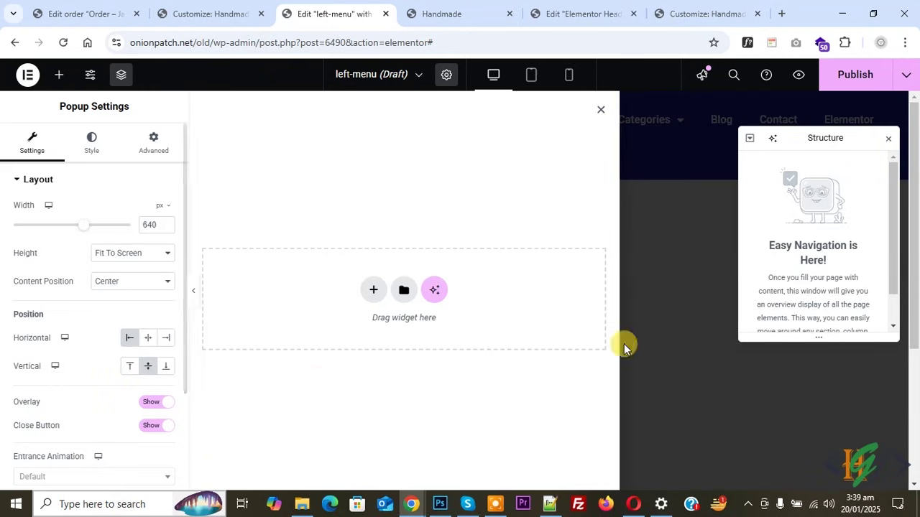
{"action": "scroll", "coordinate": [93, 365], "scroll_direction": "down", "scroll_amount": 2}
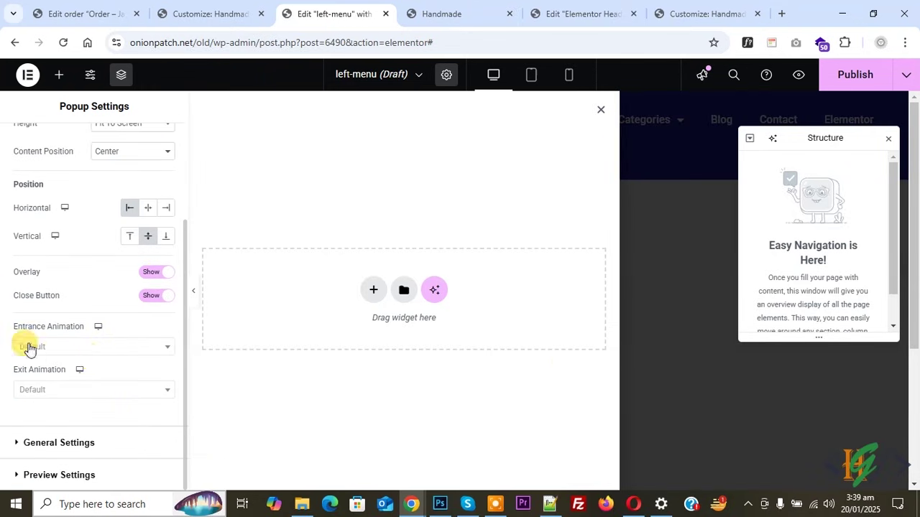
{"action": "left_click", "coordinate": [80, 351]}
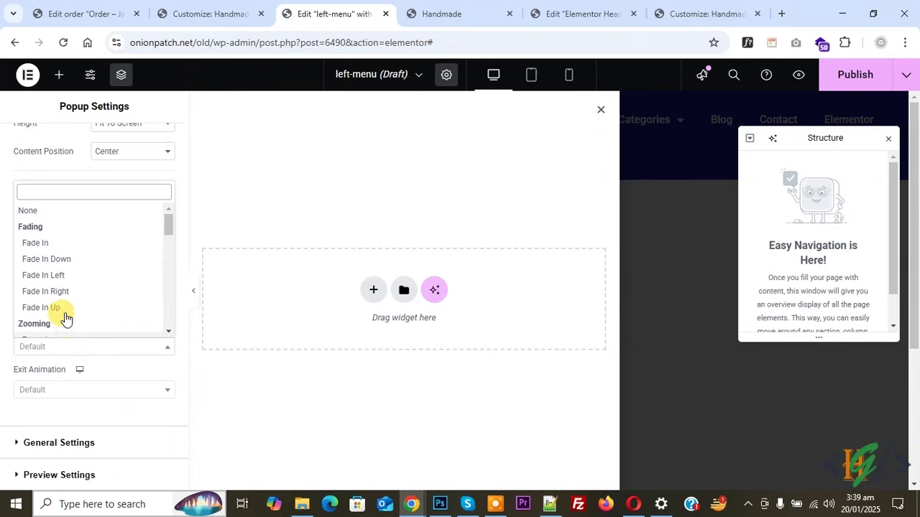
{"action": "left_click", "coordinate": [37, 244]}
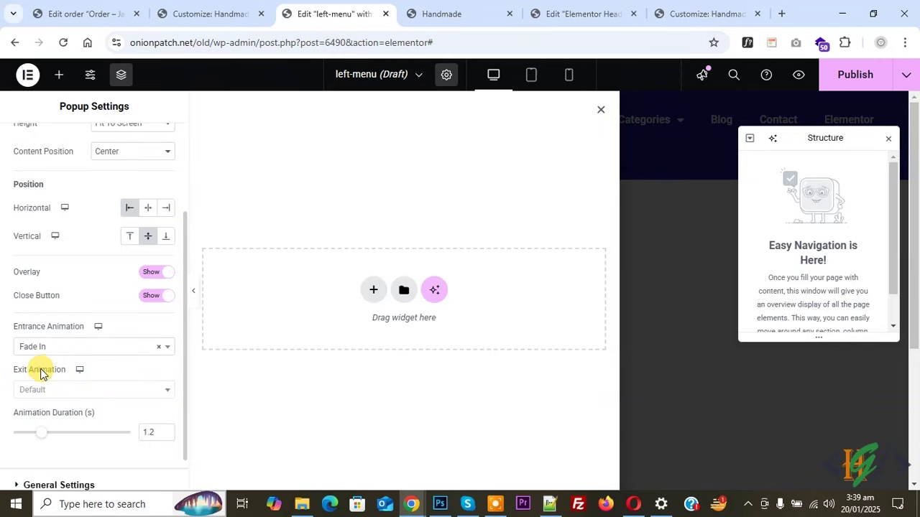
{"action": "left_click", "coordinate": [54, 393]}
{"action": "left_click", "coordinate": [46, 286]}
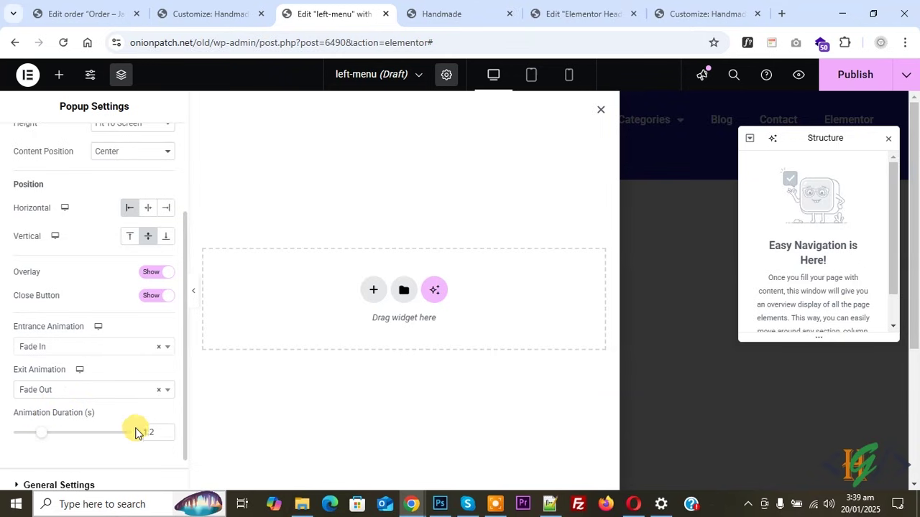
Expand the popup's General Settings and Preview Settings sections
{"action": "scroll", "coordinate": [110, 377], "scroll_direction": "down", "scroll_amount": 1}
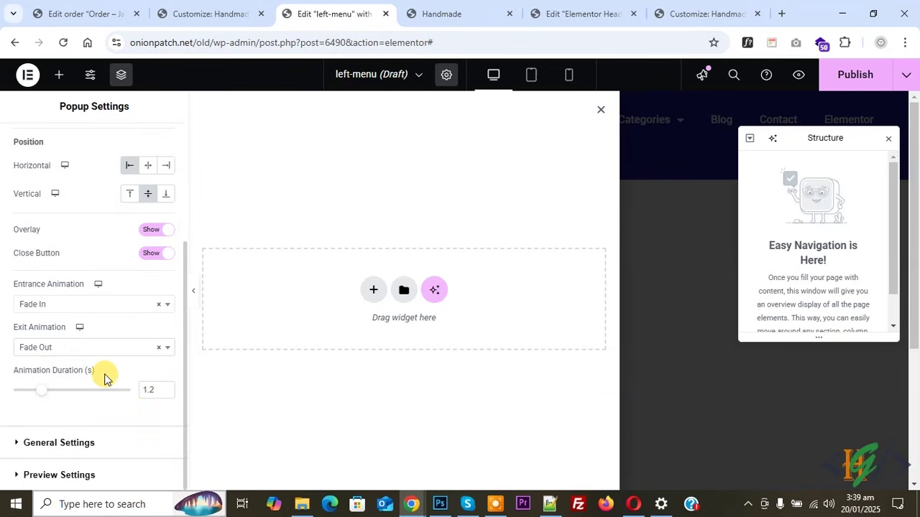
{"action": "left_click", "coordinate": [61, 442]}
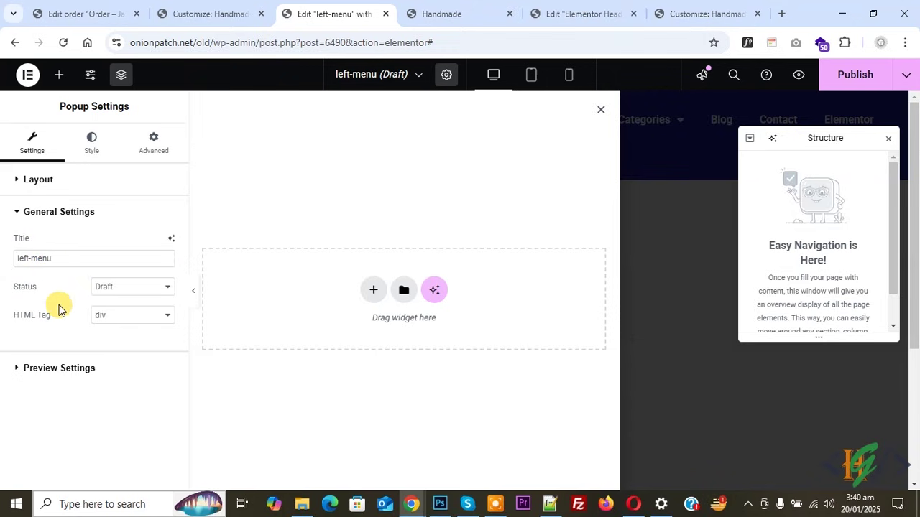
{"action": "left_click", "coordinate": [48, 365]}
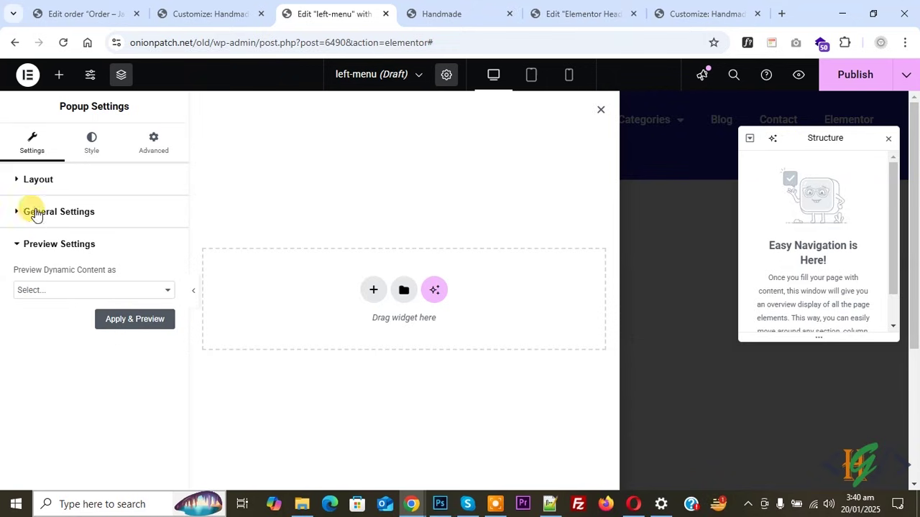
Give the popup a classic crimson #C0303D background and expand the Overlay style section
{"action": "left_click", "coordinate": [86, 136]}
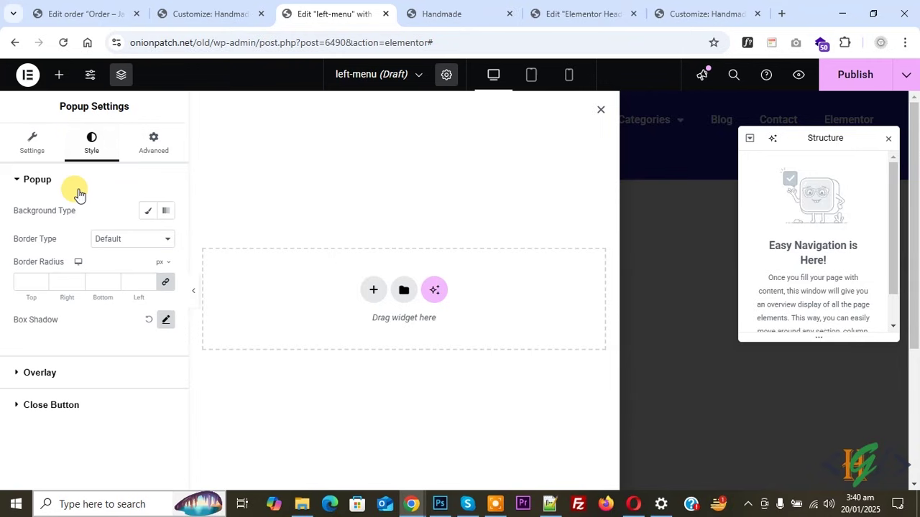
{"action": "left_click", "coordinate": [148, 211]}
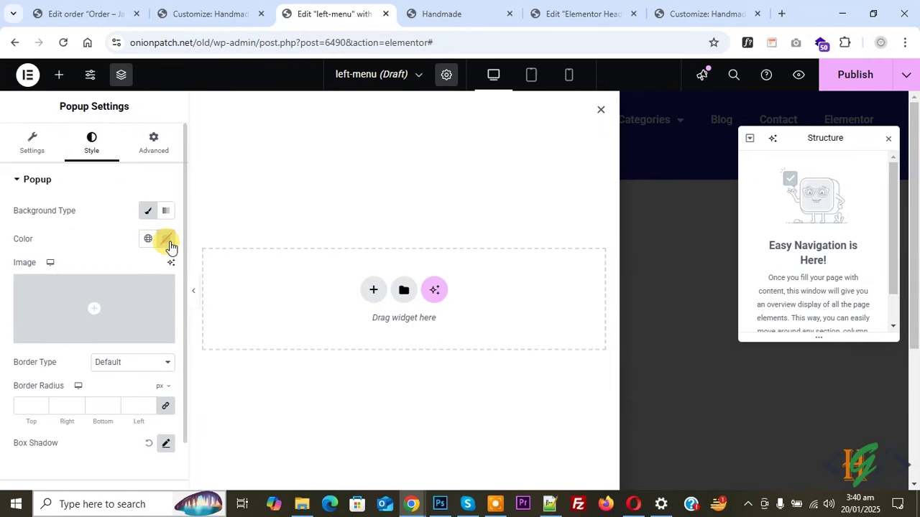
{"action": "left_click", "coordinate": [169, 242]}
{"action": "left_click", "coordinate": [212, 303]}
{"action": "mouse_move", "coordinate": [212, 303]}
{"action": "left_mouse_down"}
{"action": "mouse_move", "coordinate": [204, 325]}
{"action": "mouse_move", "coordinate": [191, 310]}
{"action": "mouse_move", "coordinate": [204, 317]}
{"action": "left_mouse_up"}
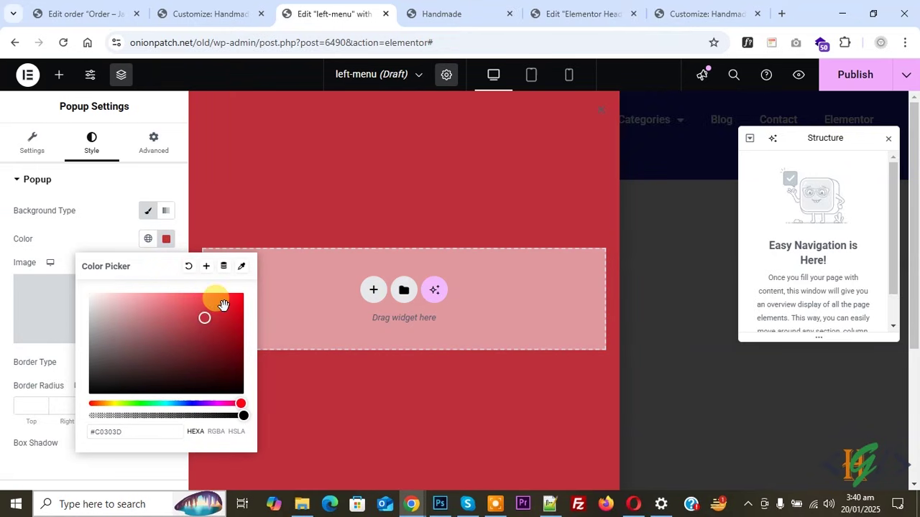
{"action": "left_click", "coordinate": [11, 248]}
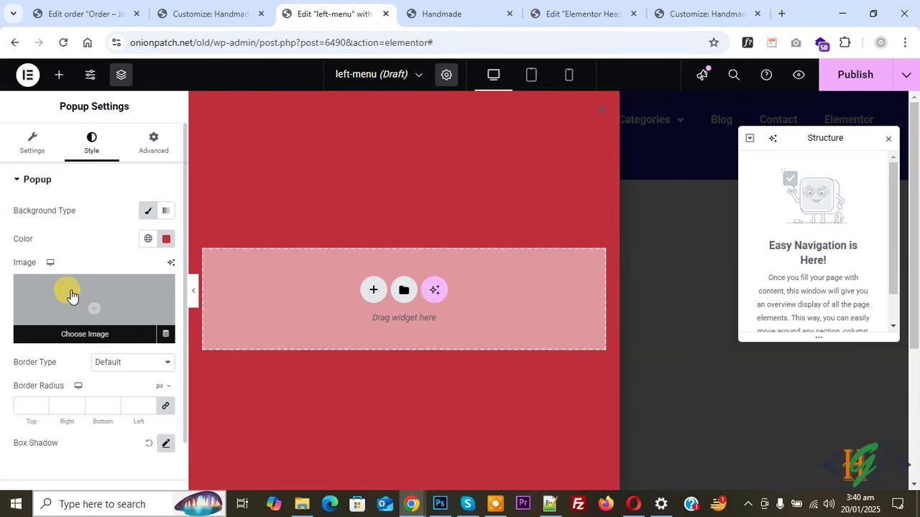
{"action": "scroll", "coordinate": [63, 291], "scroll_direction": "down", "scroll_amount": 1}
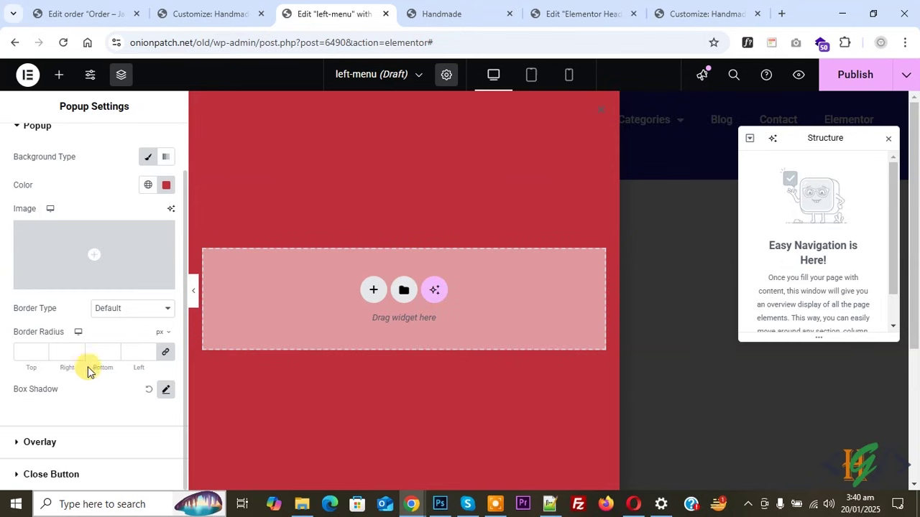
{"action": "left_click", "coordinate": [67, 440]}
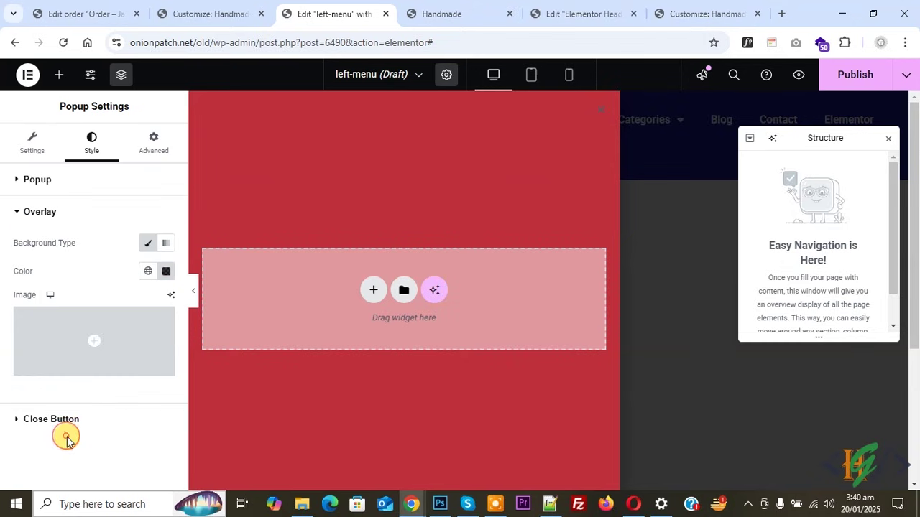
Make the overlay colour fully transparent with alpha 0
{"action": "left_click", "coordinate": [166, 273]}
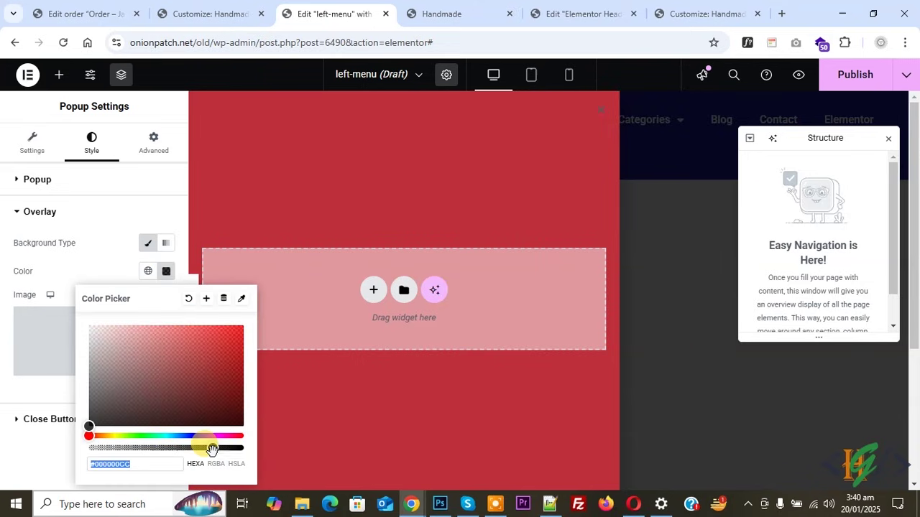
{"action": "left_click_drag", "start_coordinate": [212, 449], "coordinate": [153, 447]}
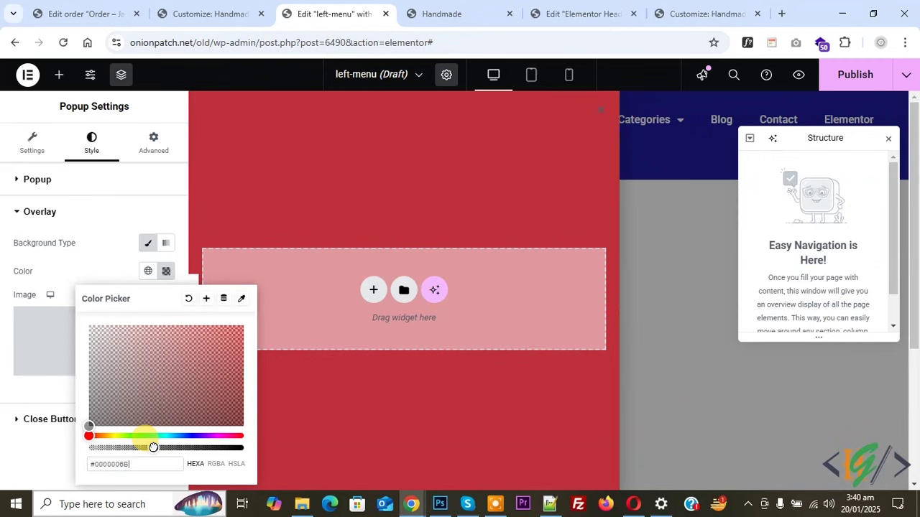
{"action": "left_click", "coordinate": [2, 347]}
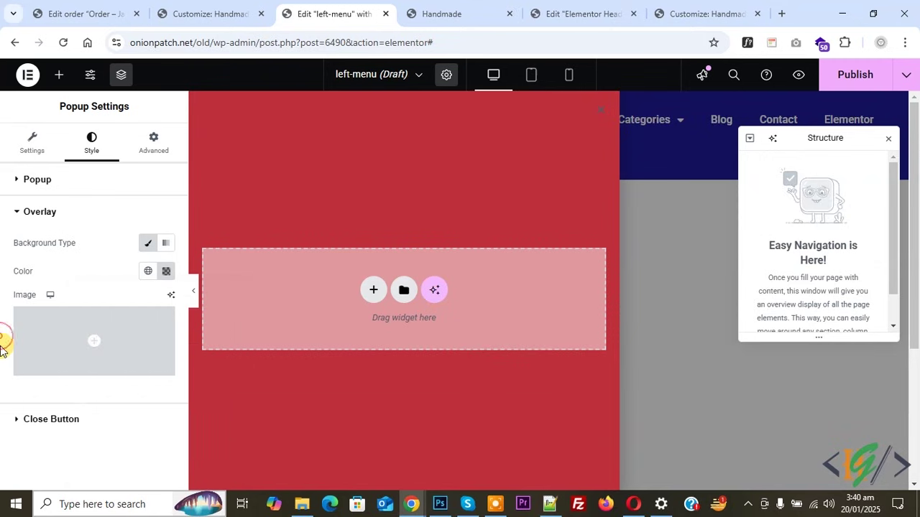
Style the close button's X white and enlarge it to size 24
{"action": "left_click", "coordinate": [68, 421]}
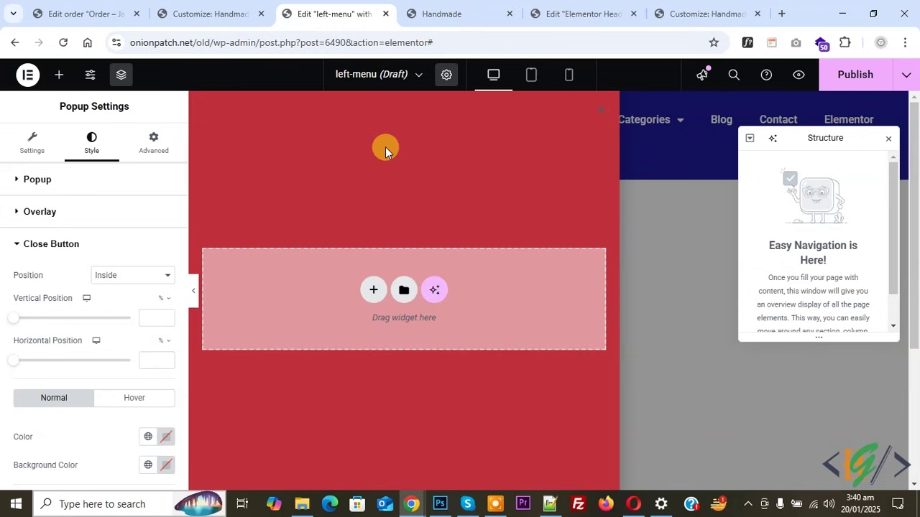
{"action": "scroll", "coordinate": [2, 298], "scroll_direction": "down", "scroll_amount": 1}
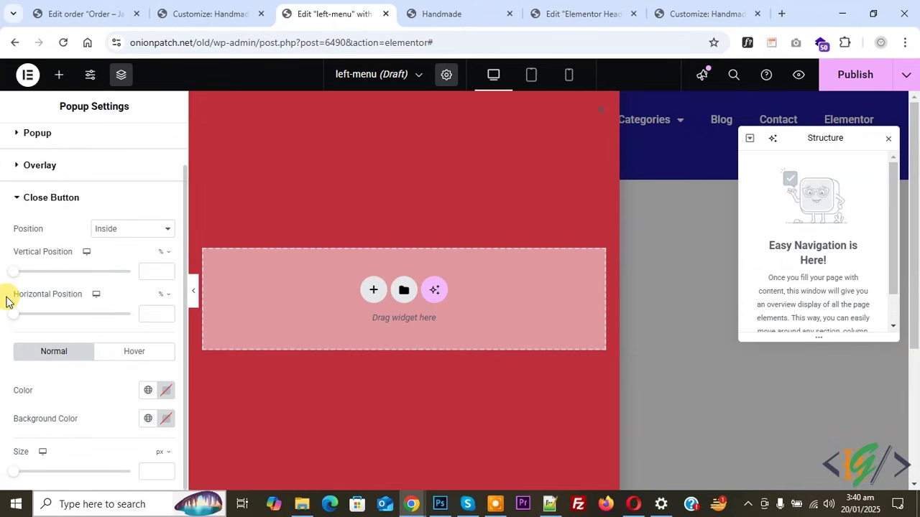
{"action": "left_click", "coordinate": [166, 390]}
{"action": "left_click_drag", "start_coordinate": [156, 297], "coordinate": [24, 183]}
{"action": "left_click", "coordinate": [8, 288]}
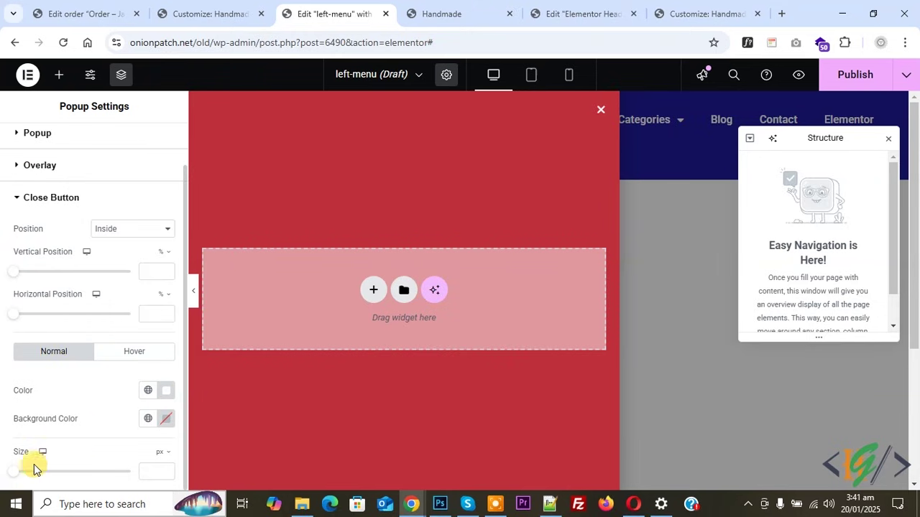
{"action": "left_click_drag", "start_coordinate": [13, 472], "coordinate": [41, 485]}
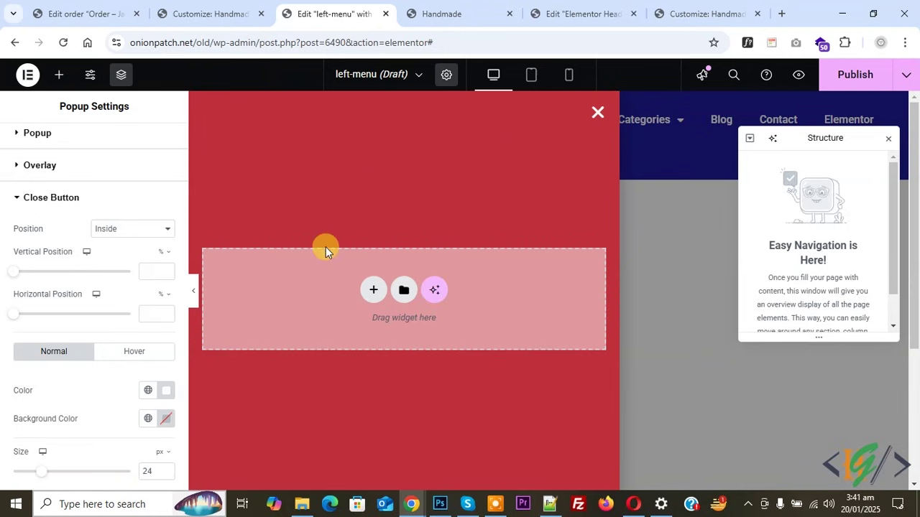
Check the close button's hover styling and keep its position Inside the popup
{"action": "left_click", "coordinate": [142, 358]}
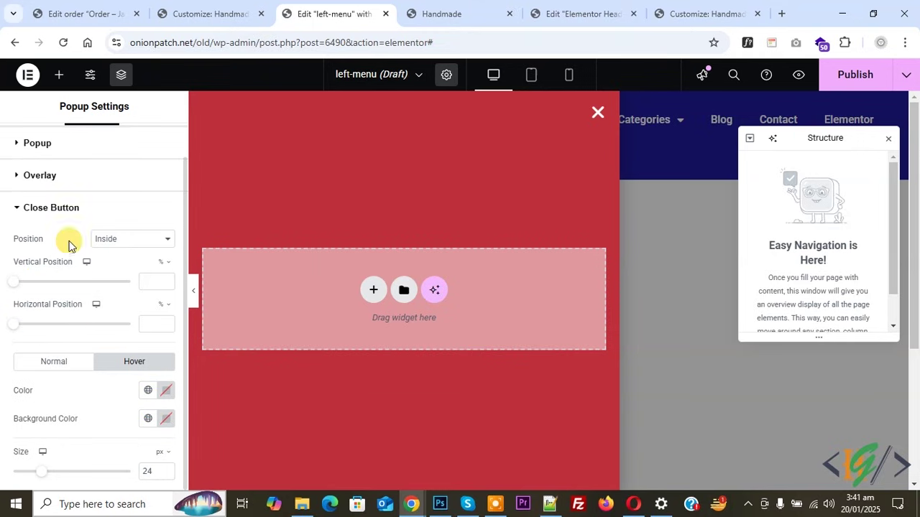
{"action": "left_click", "coordinate": [117, 239]}
{"action": "left_click", "coordinate": [117, 268]}
{"action": "left_click", "coordinate": [107, 241]}
{"action": "left_click", "coordinate": [111, 253]}
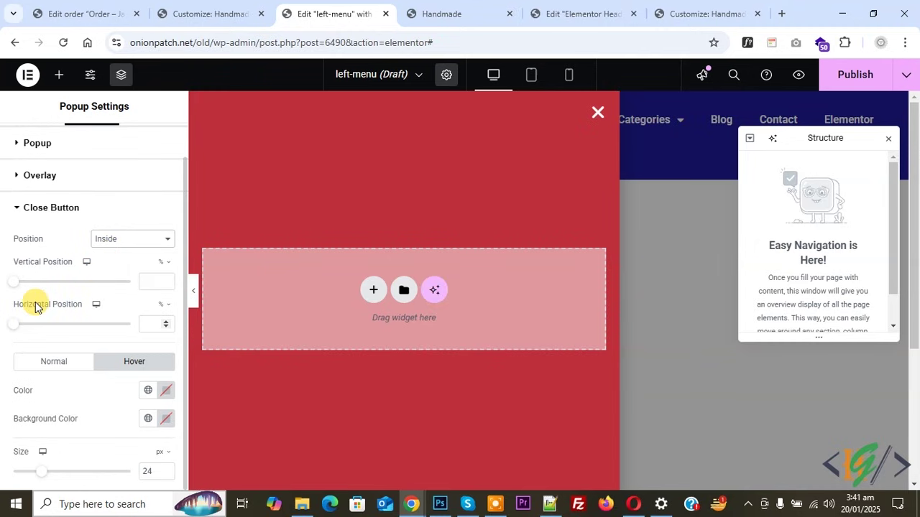
{"action": "scroll", "coordinate": [108, 396], "scroll_direction": "up", "scroll_amount": 1}
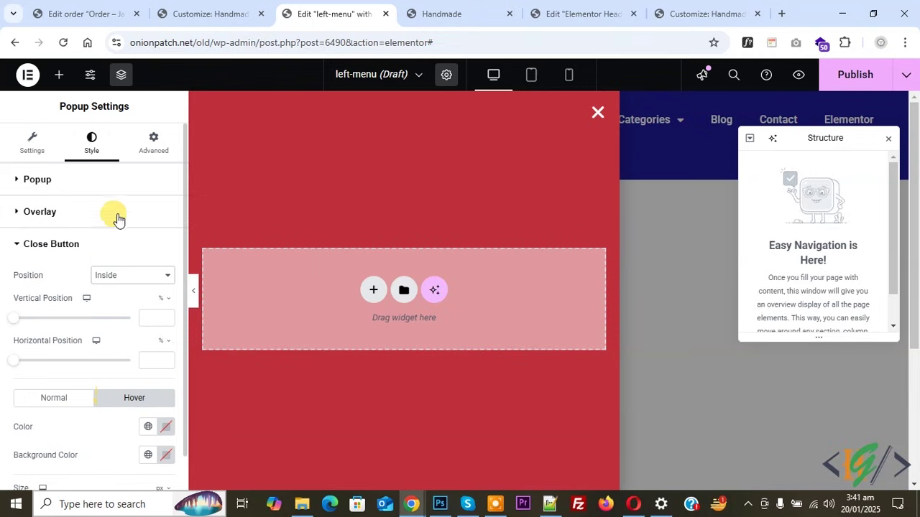
On the Advanced tab, enable Prevent Closing on Overlay and on ESC key
{"action": "left_click", "coordinate": [151, 137]}
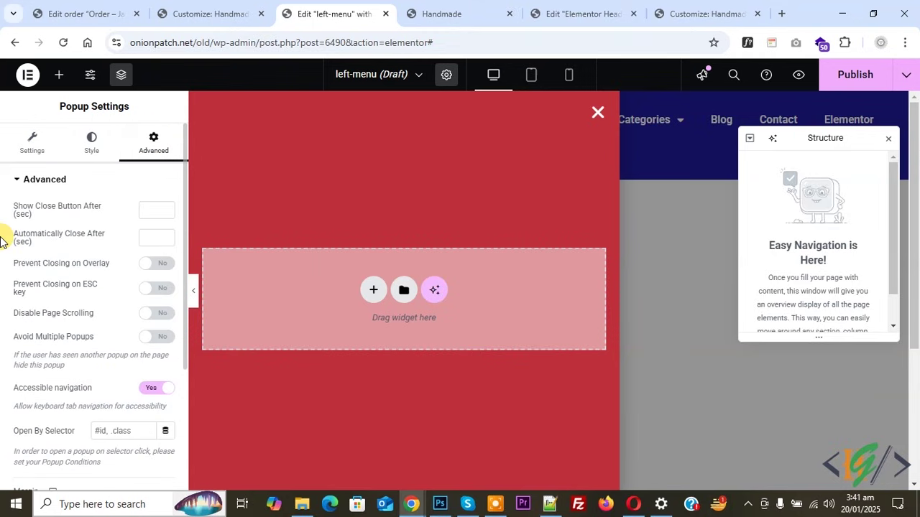
{"action": "left_click", "coordinate": [156, 266]}
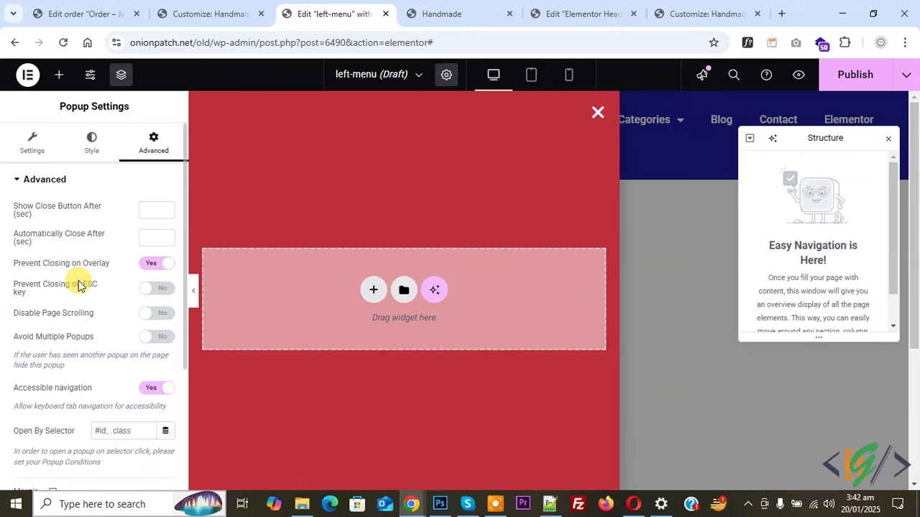
{"action": "left_click", "coordinate": [156, 288]}
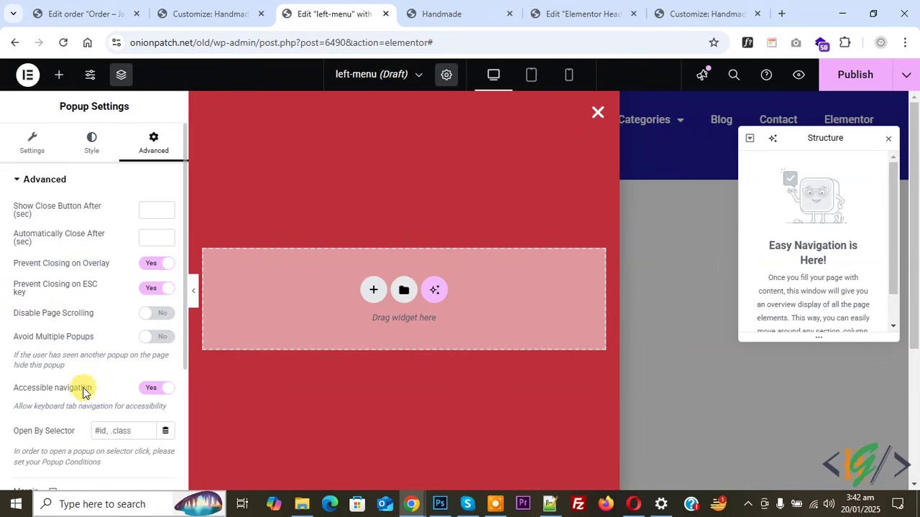
Expand the Custom CSS box, then start adding a container in the popup's empty area
{"action": "scroll", "coordinate": [79, 385], "scroll_direction": "down", "scroll_amount": 2}
{"action": "scroll", "coordinate": [78, 381], "scroll_direction": "down", "scroll_amount": 1}
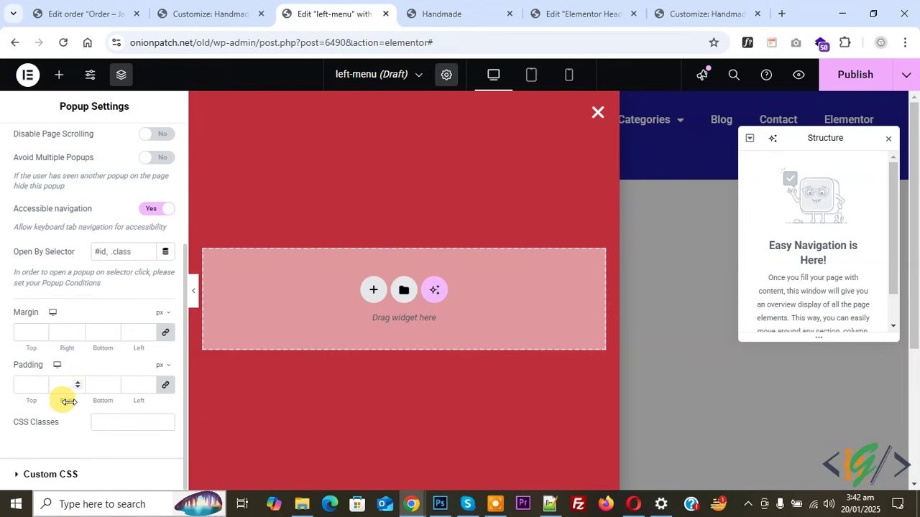
{"action": "left_click", "coordinate": [56, 467]}
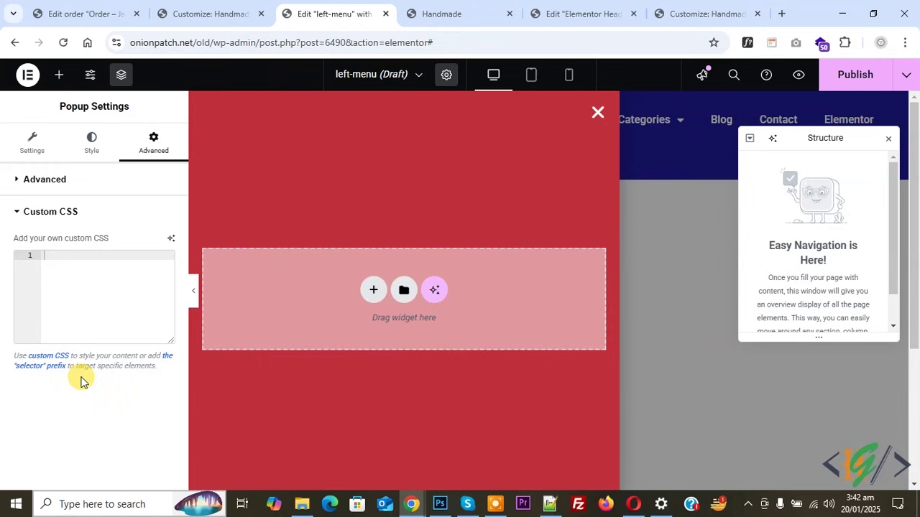
{"action": "left_click", "coordinate": [372, 290]}
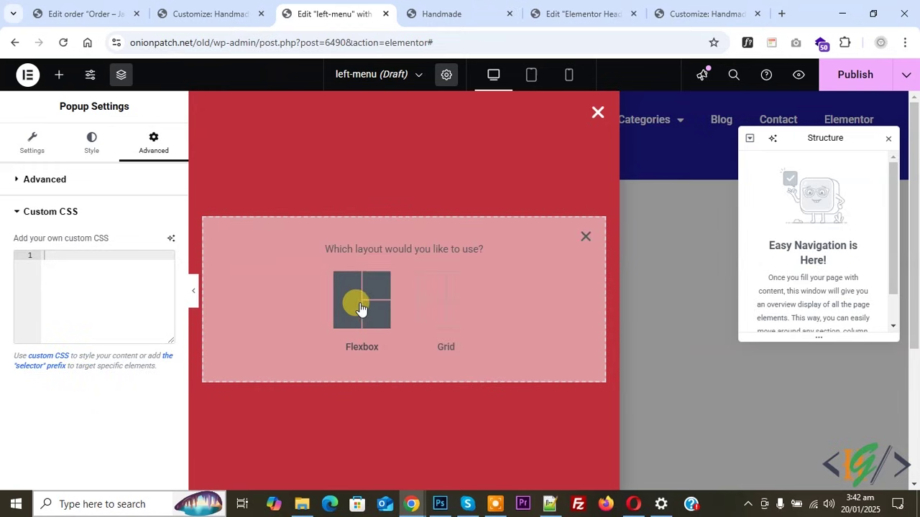
Add a two-column Flexbox structure, delete the right column, and stretch the remaining container to 100% width
{"action": "left_click", "coordinate": [363, 306]}
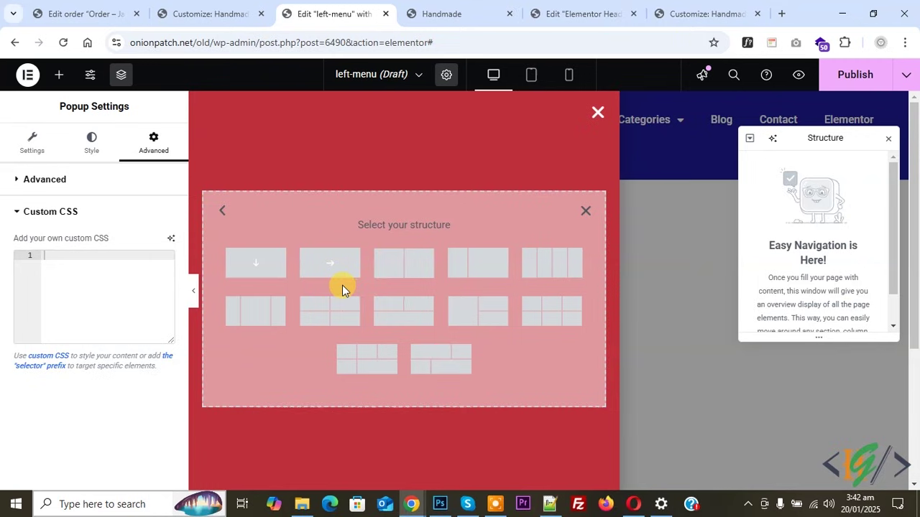
{"action": "left_click", "coordinate": [407, 272]}
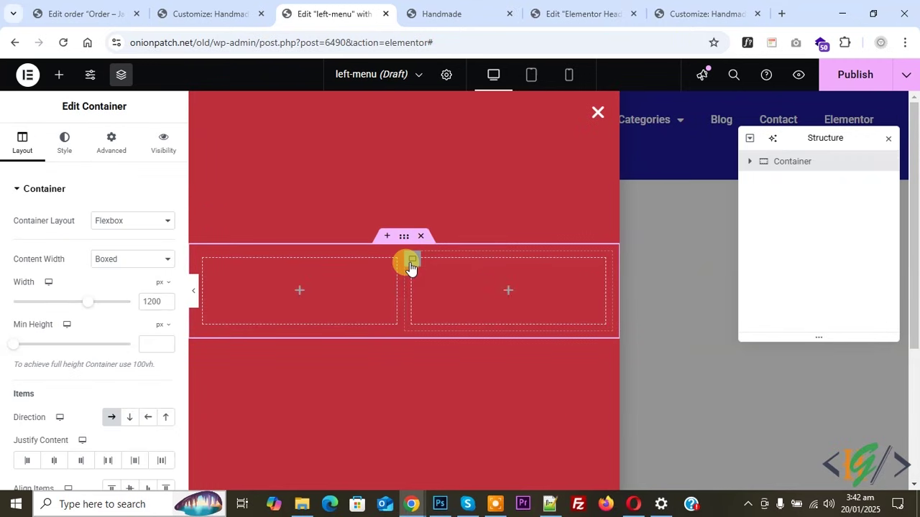
{"action": "right_click", "coordinate": [416, 284]}
{"action": "left_click", "coordinate": [448, 474]}
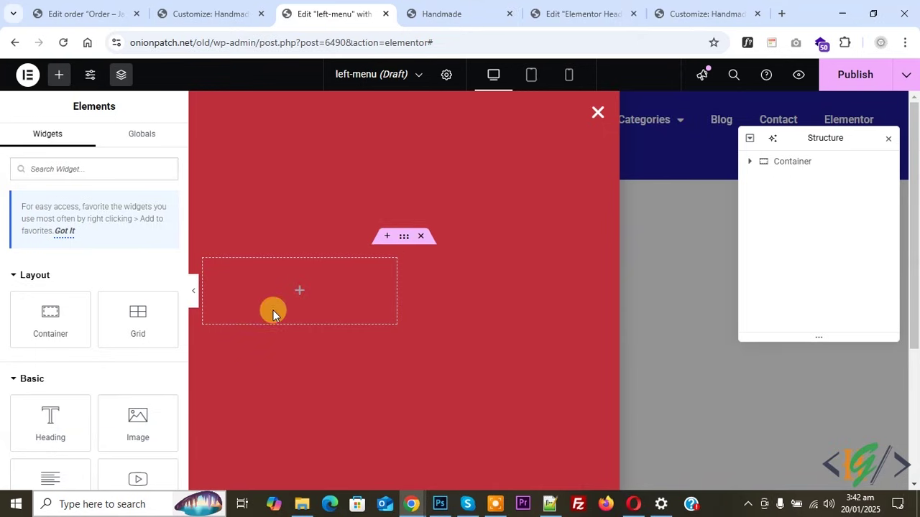
{"action": "left_click", "coordinate": [205, 263]}
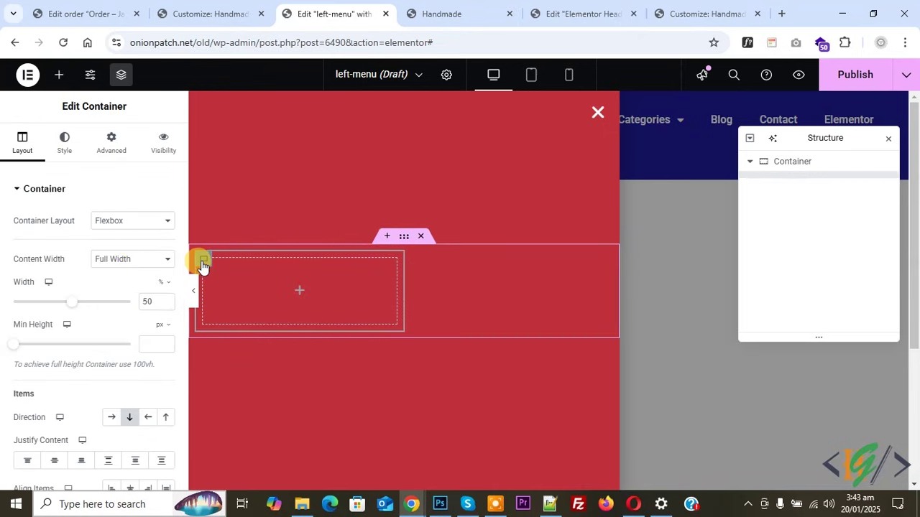
{"action": "left_click_drag", "start_coordinate": [71, 304], "coordinate": [154, 304]}
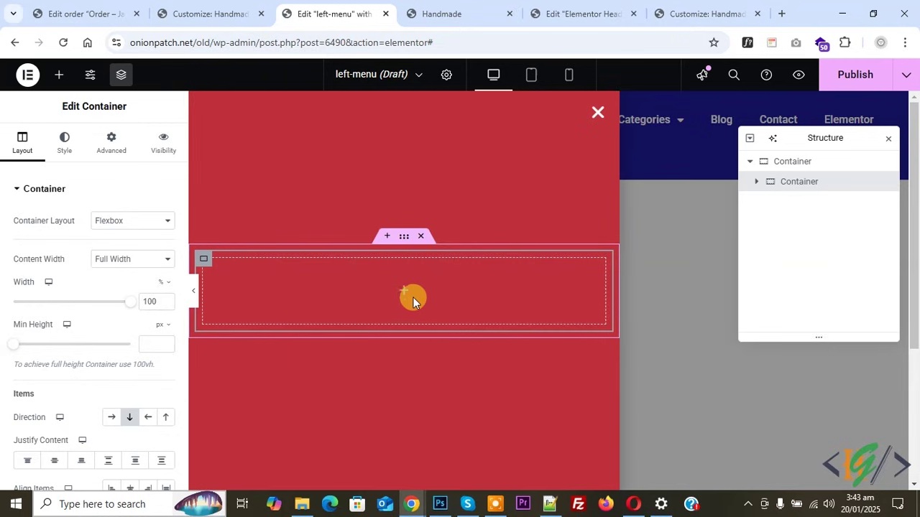
{"action": "left_click", "coordinate": [404, 291]}
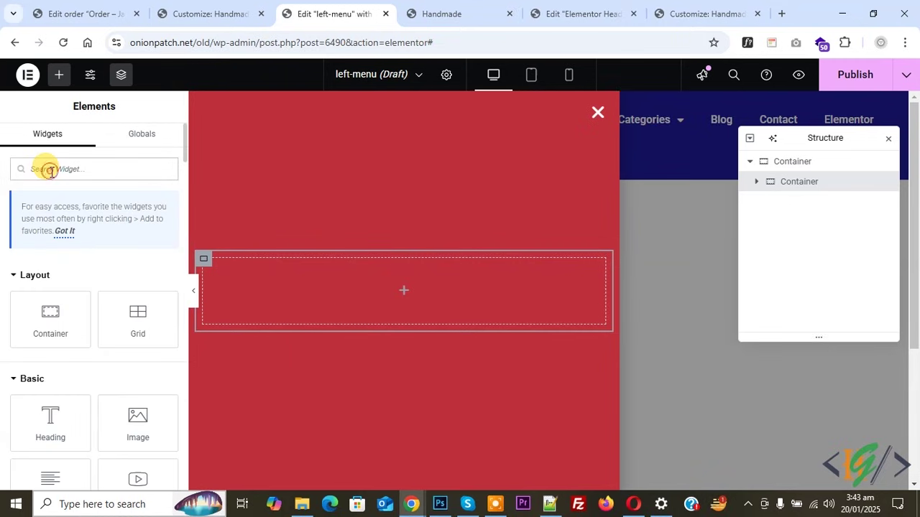
Search 'menu', drop the WordPress Menu widget in, keep Handmade Main Menu, and set Vertical layout
{"action": "type", "text": "menu"}
{"action": "left_click_drag", "start_coordinate": [117, 290], "coordinate": [277, 287]}
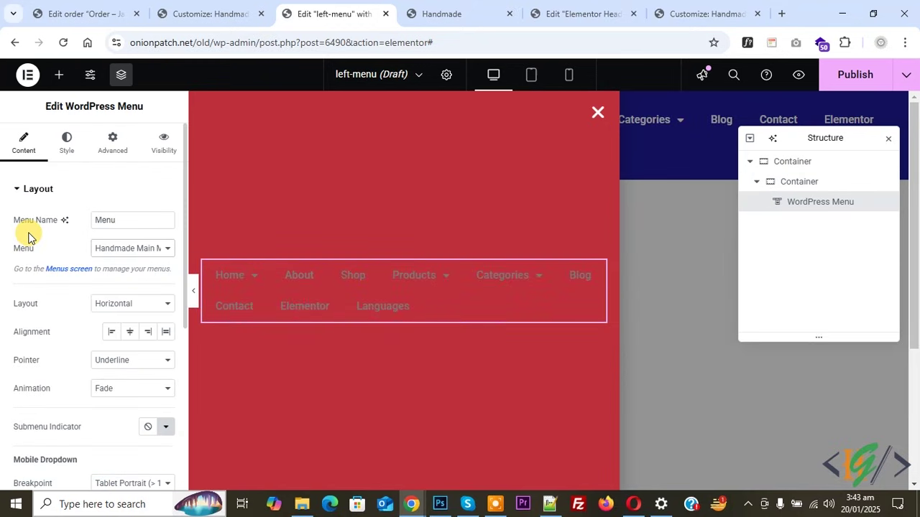
{"action": "left_click", "coordinate": [128, 249]}
{"action": "left_click", "coordinate": [138, 297]}
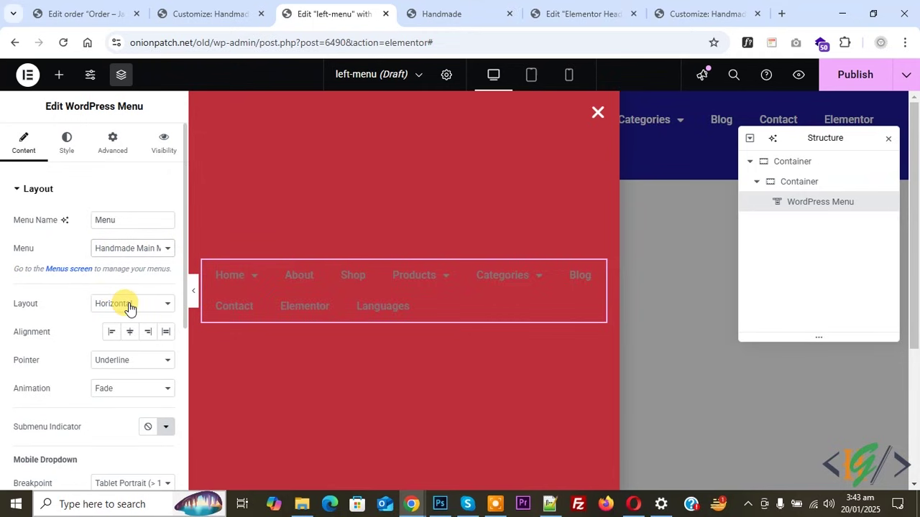
{"action": "left_click", "coordinate": [129, 307]}
{"action": "left_click", "coordinate": [119, 334]}
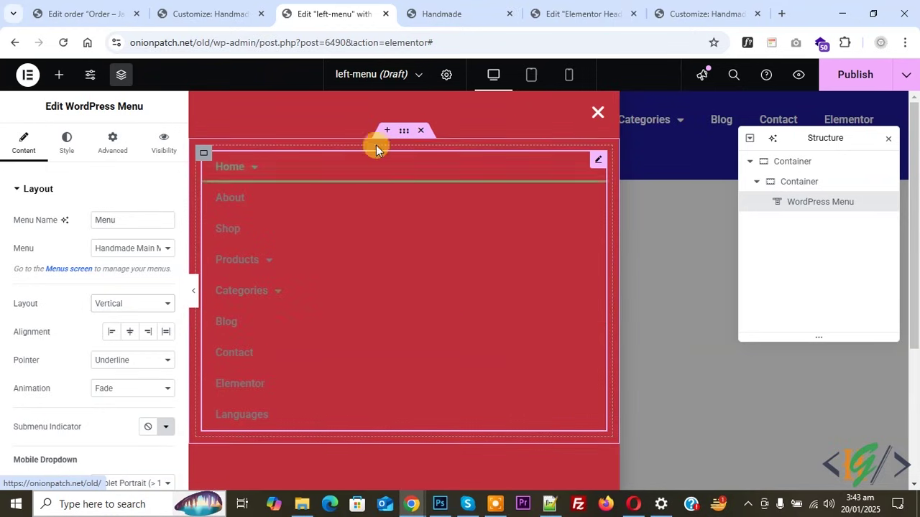
Set the popup's Content Position to Top, then select the menu widget to edit it
{"action": "left_click", "coordinate": [446, 74]}
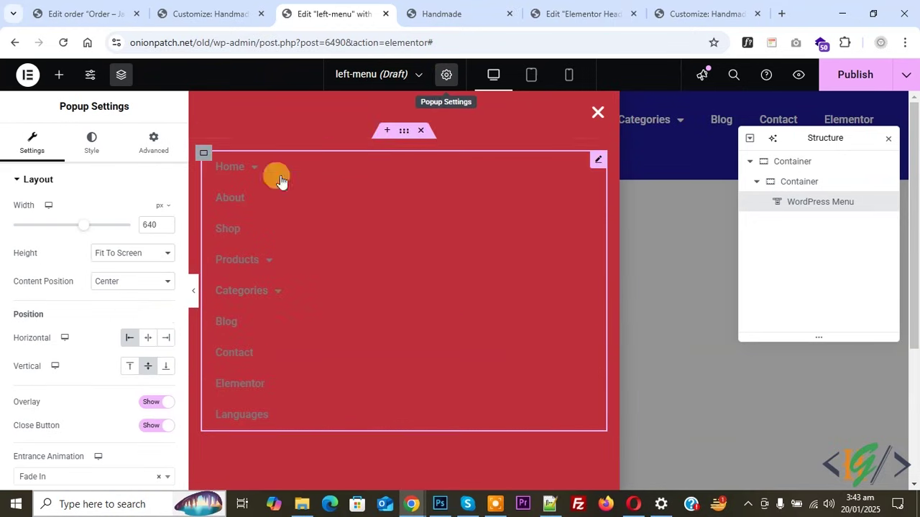
{"action": "left_click", "coordinate": [108, 281]}
{"action": "left_click", "coordinate": [111, 299]}
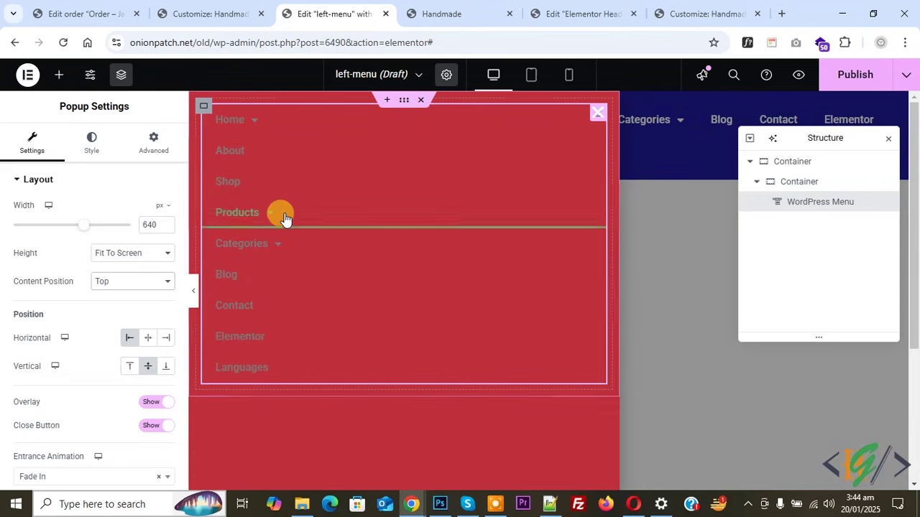
{"action": "left_click", "coordinate": [550, 140]}
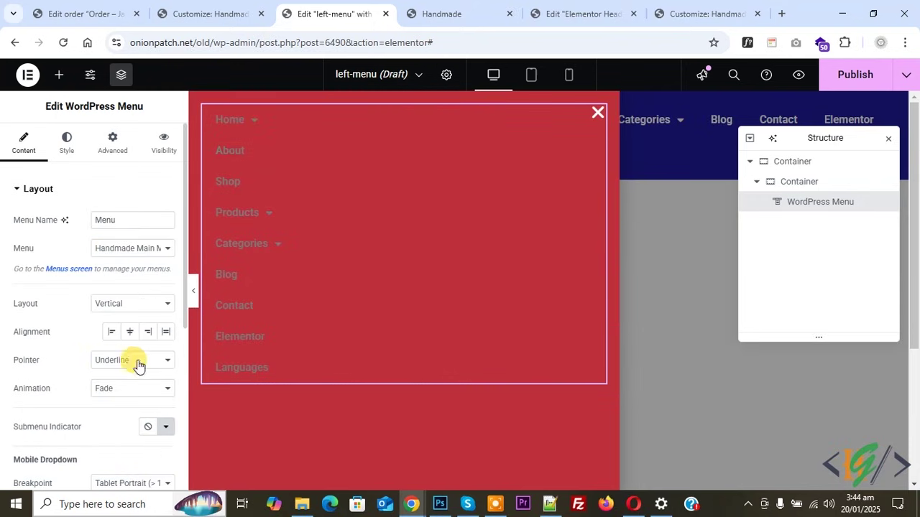
{"action": "left_click", "coordinate": [252, 248]}
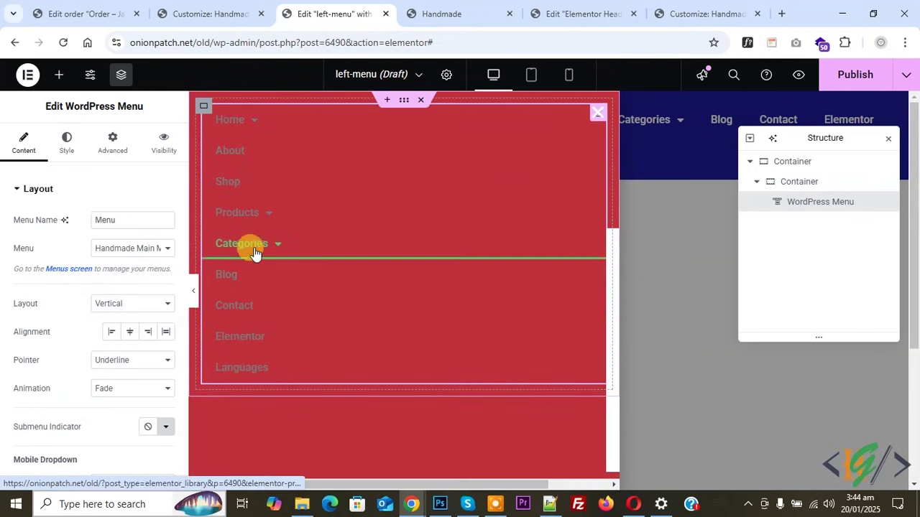
Set the popup menu widget's Mobile Dropdown breakpoint to None
{"action": "scroll", "coordinate": [122, 273], "scroll_direction": "down", "scroll_amount": 1}
{"action": "scroll", "coordinate": [122, 278], "scroll_direction": "down", "scroll_amount": 2}
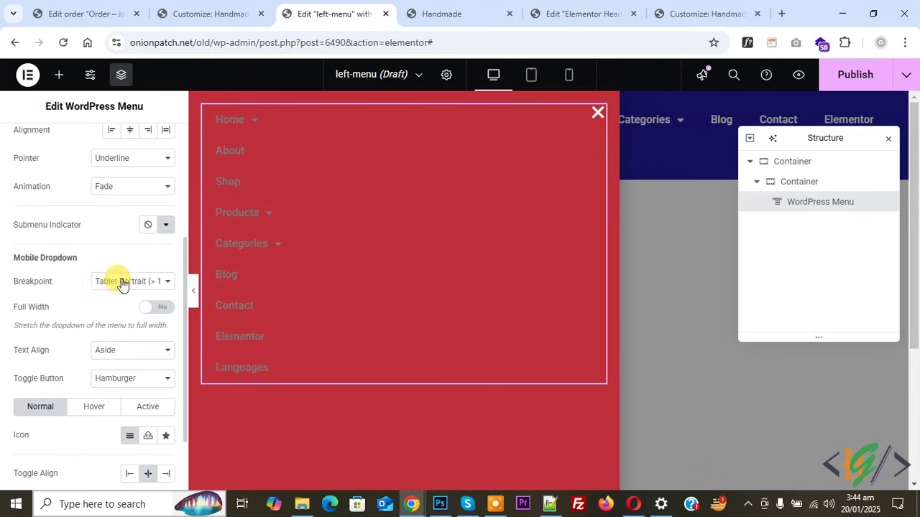
{"action": "left_click", "coordinate": [140, 280]}
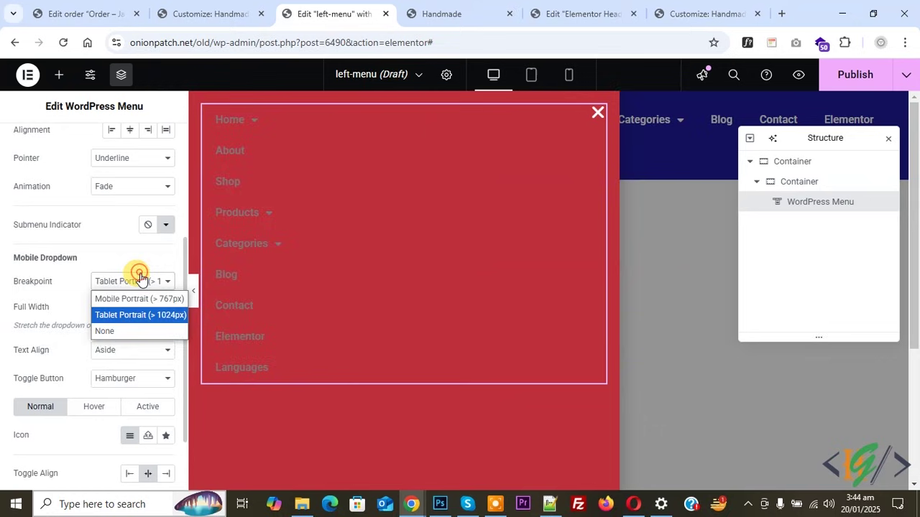
{"action": "left_click", "coordinate": [97, 328]}
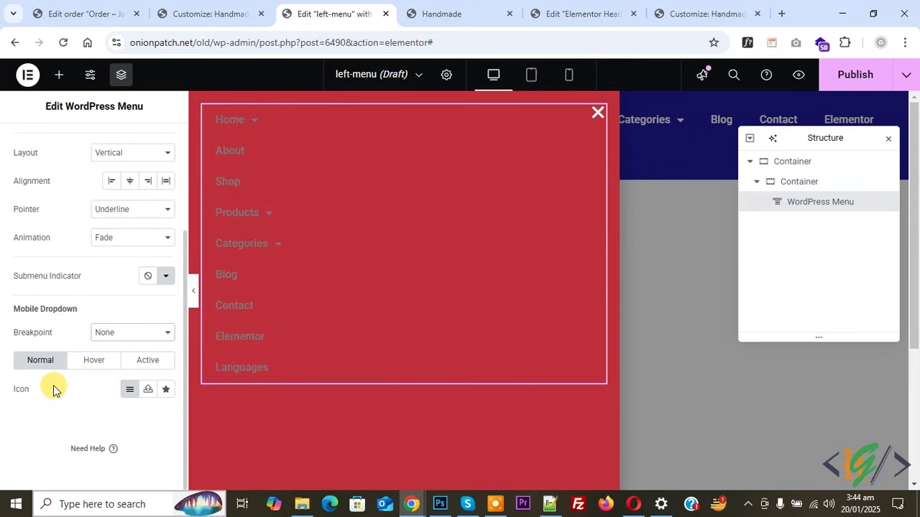
{"action": "scroll", "coordinate": [52, 386], "scroll_direction": "up", "scroll_amount": 3}
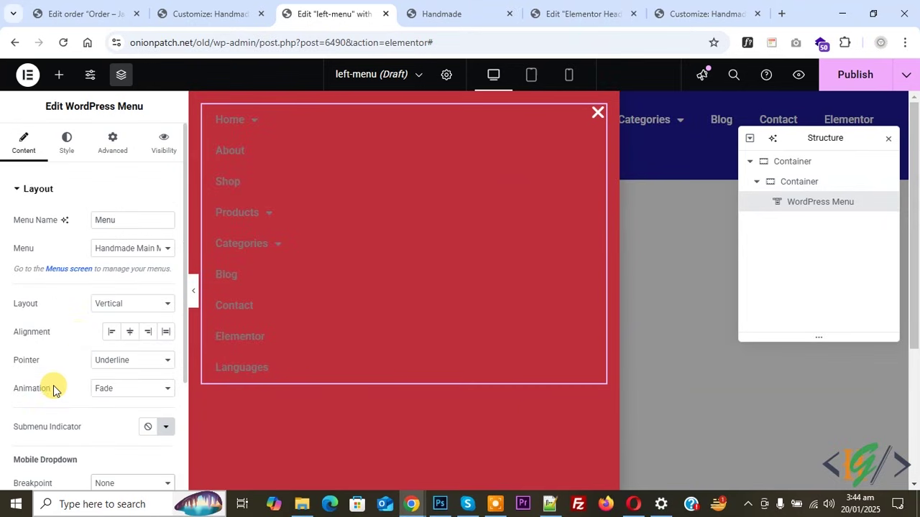
Set the Main Menu normal text colour to #FFFFFF, then check Hover and the Dropdown styles
{"action": "left_click", "coordinate": [63, 143]}
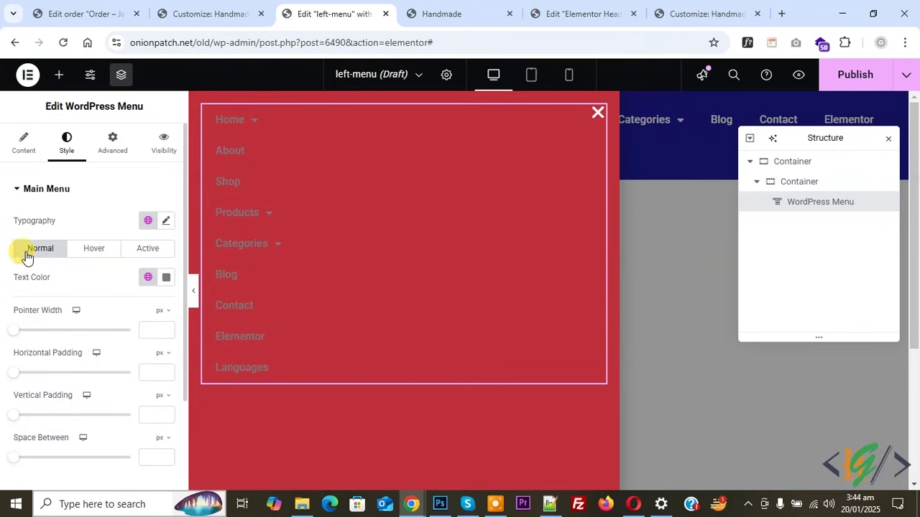
{"action": "left_click", "coordinate": [166, 278]}
{"action": "type", "text": "#ffffff"}
{"action": "left_click", "coordinate": [5, 277]}
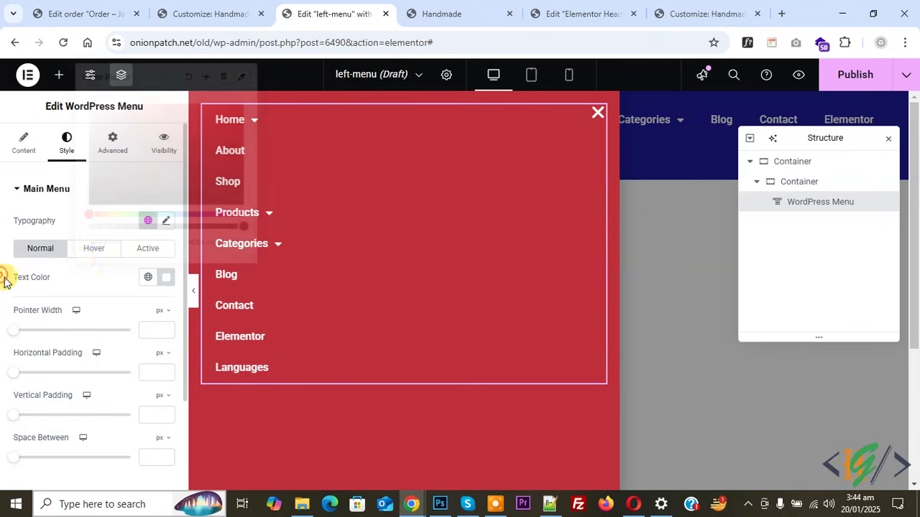
{"action": "left_click", "coordinate": [105, 252]}
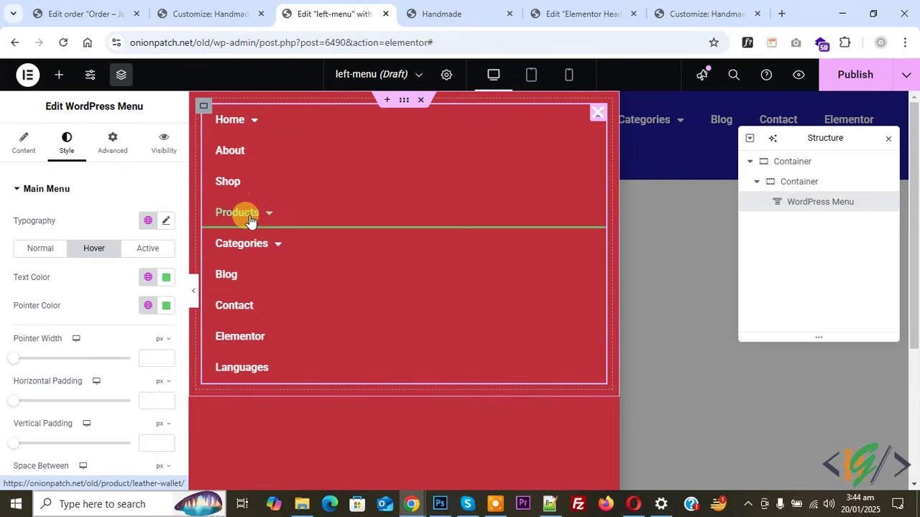
{"action": "scroll", "coordinate": [57, 308], "scroll_direction": "down", "scroll_amount": 2}
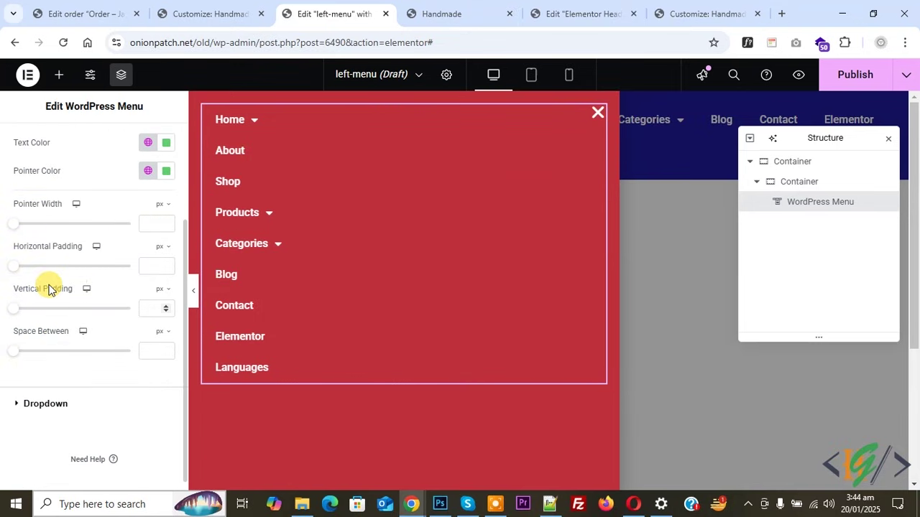
{"action": "left_click", "coordinate": [46, 404]}
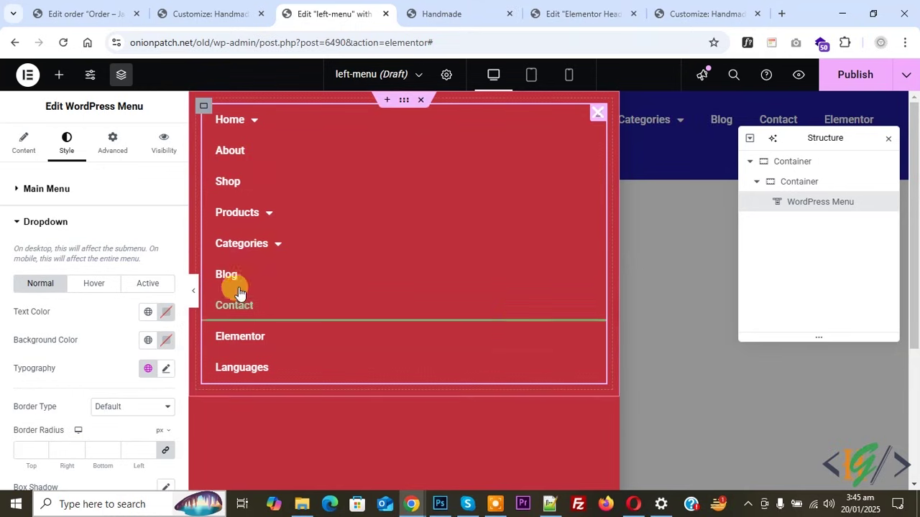
Set the popup's desktop width to 270 px in Popup Settings
{"action": "left_click", "coordinate": [448, 74]}
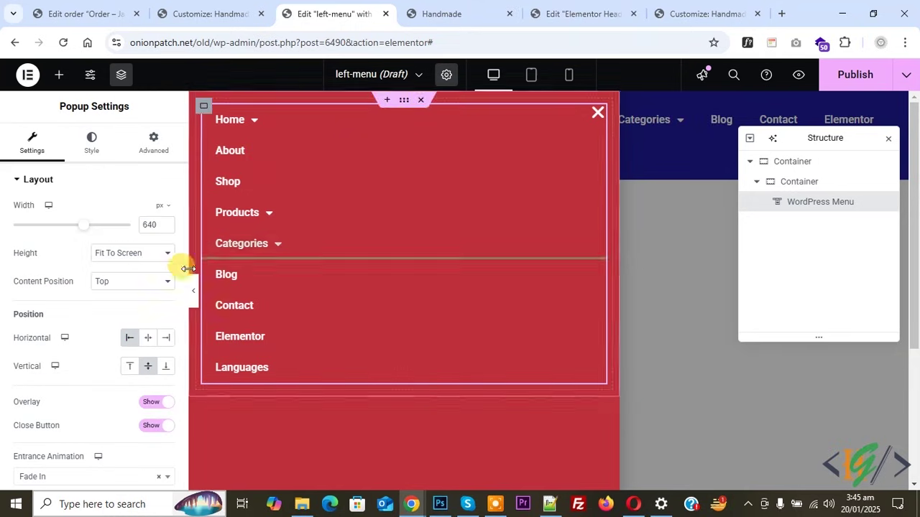
{"action": "left_click_drag", "start_coordinate": [79, 226], "coordinate": [24, 238]}
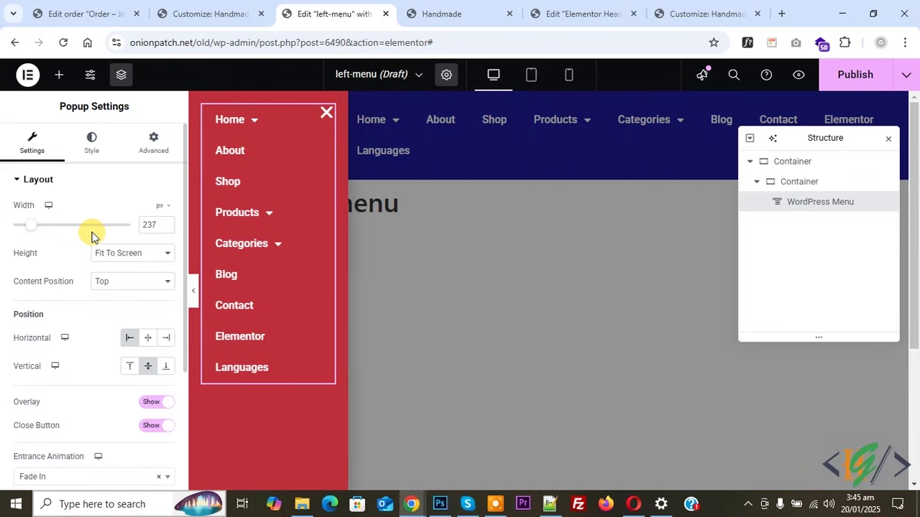
{"action": "left_click", "coordinate": [144, 227]}
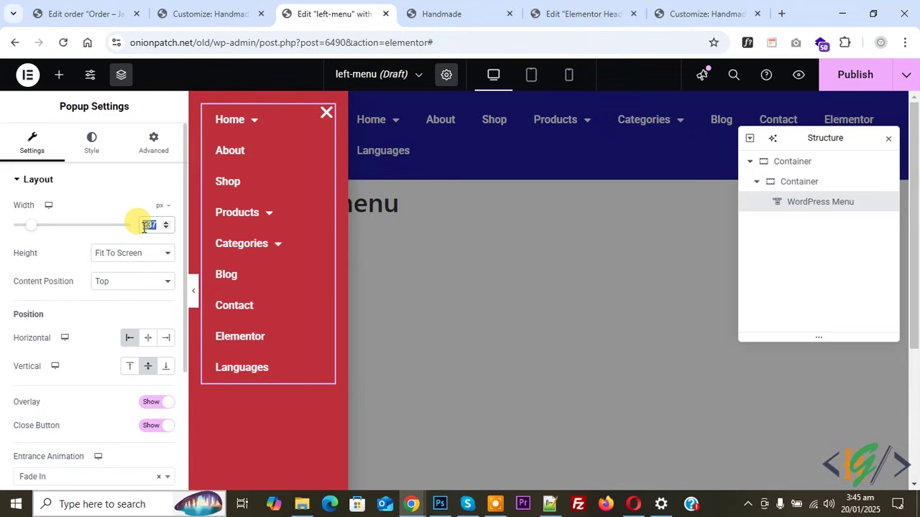
{"action": "type", "text": "270"}
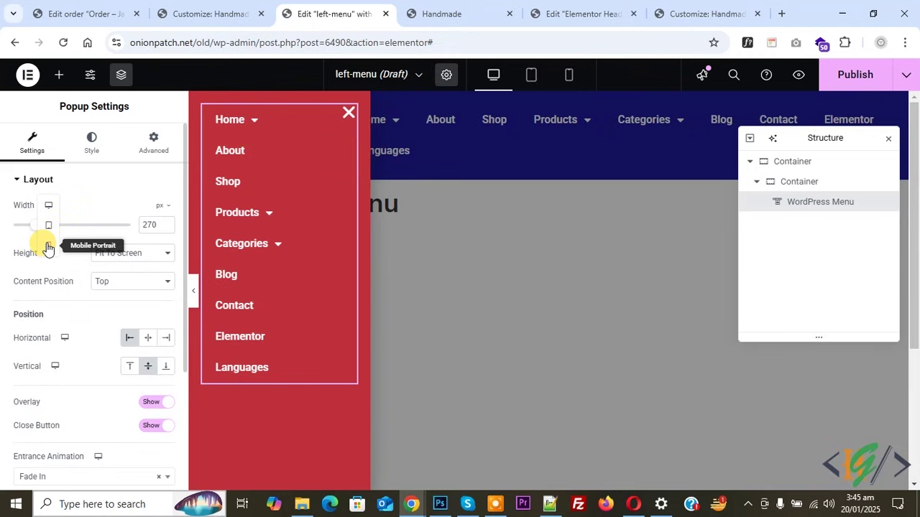
Set the popup width to 200 px in Mobile Portrait view, then return to Desktop
{"action": "left_click", "coordinate": [47, 245]}
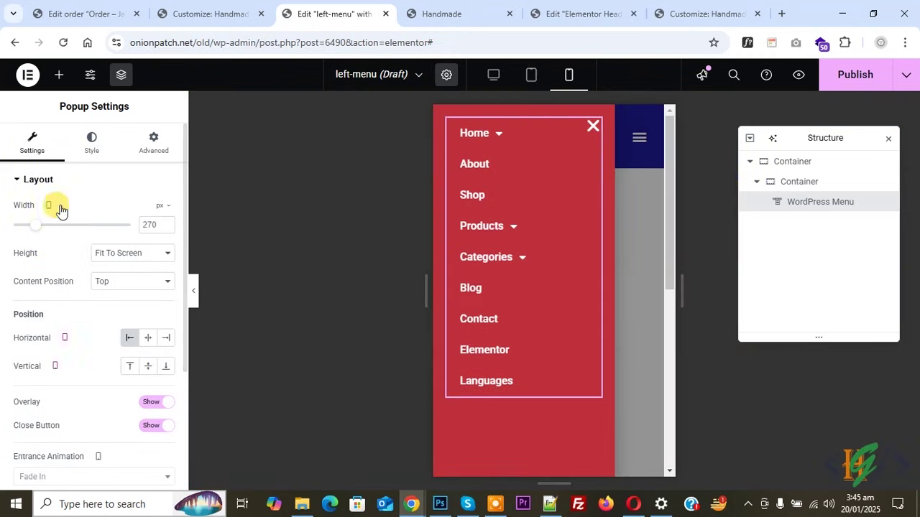
{"action": "left_click", "coordinate": [148, 224]}
{"action": "type", "text": "200"}
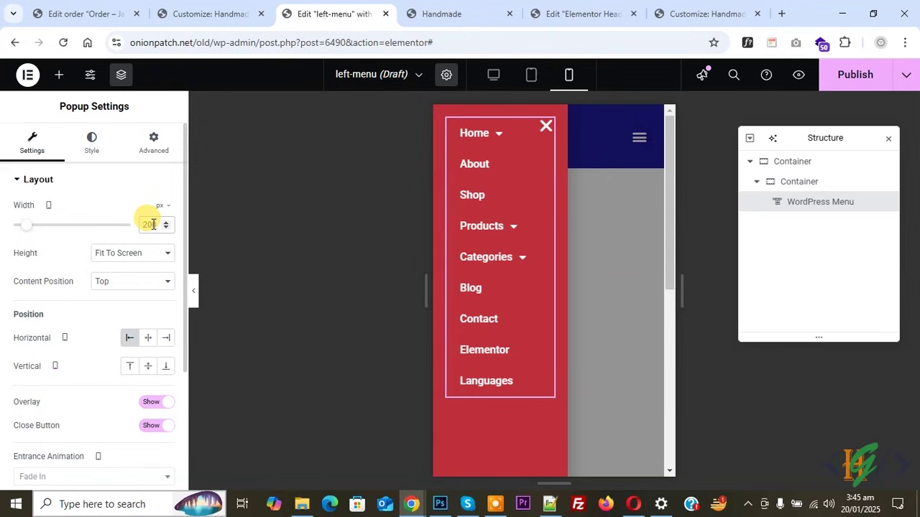
{"action": "mouse_move", "coordinate": [47, 206]}
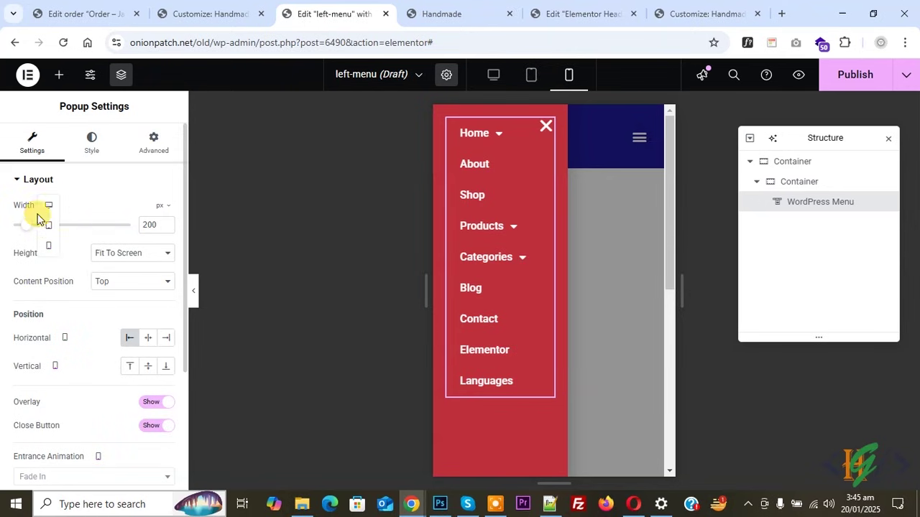
{"action": "left_click", "coordinate": [52, 207]}
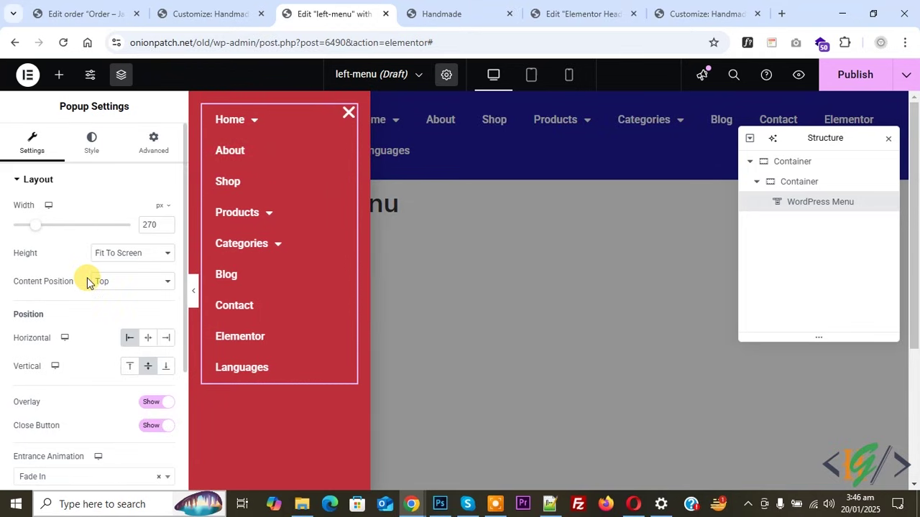
{"action": "left_click", "coordinate": [155, 149]}
Unlink the popup's padding and set the top padding to 50 px
{"action": "scroll", "coordinate": [6, 263], "scroll_direction": "down", "scroll_amount": 5}
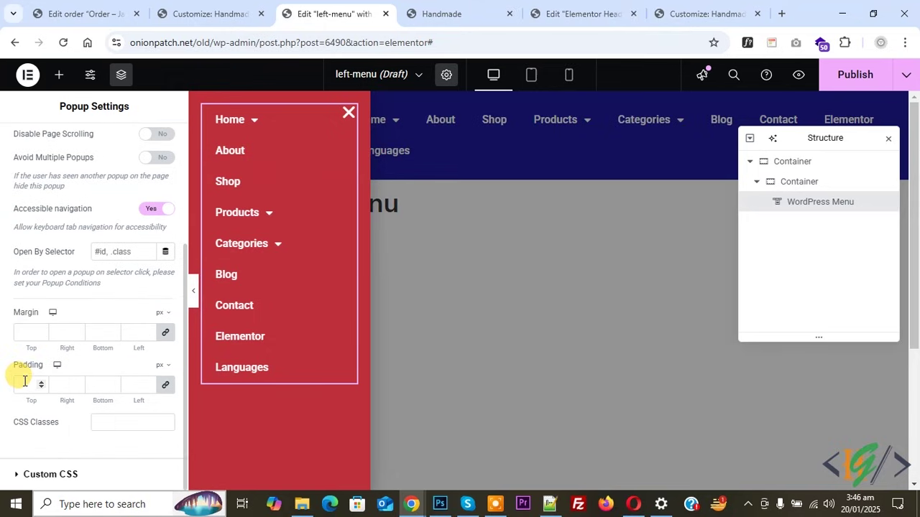
{"action": "left_click", "coordinate": [166, 389]}
{"action": "left_click", "coordinate": [22, 387]}
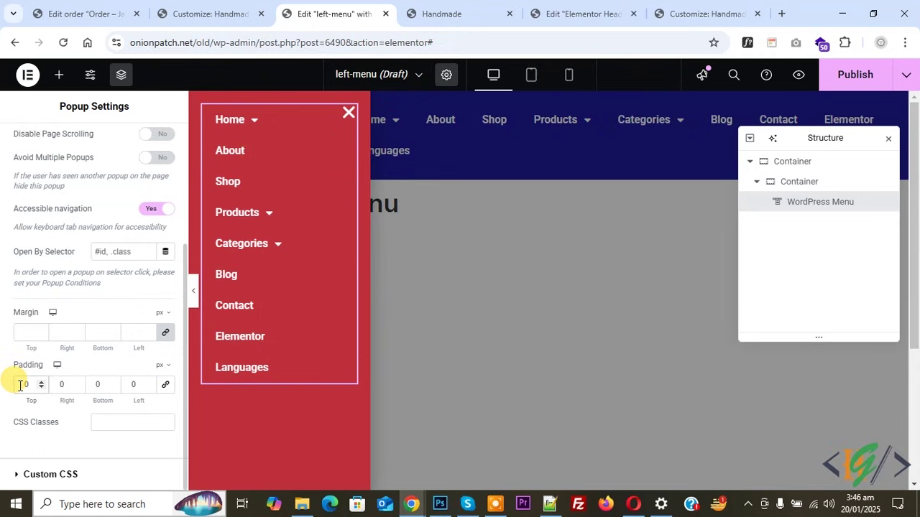
{"action": "type", "text": "5"}
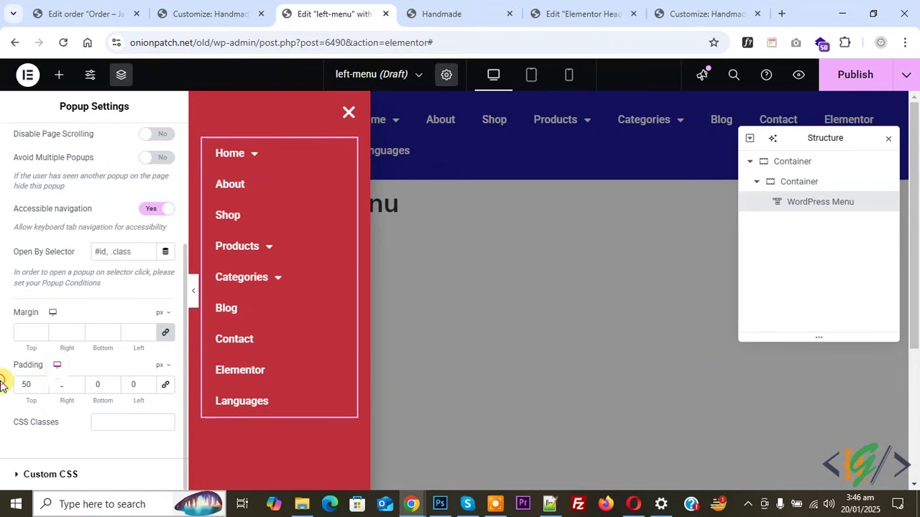
Publish the popup with Save & Close, then move to the header template editor
{"action": "left_click", "coordinate": [852, 75]}
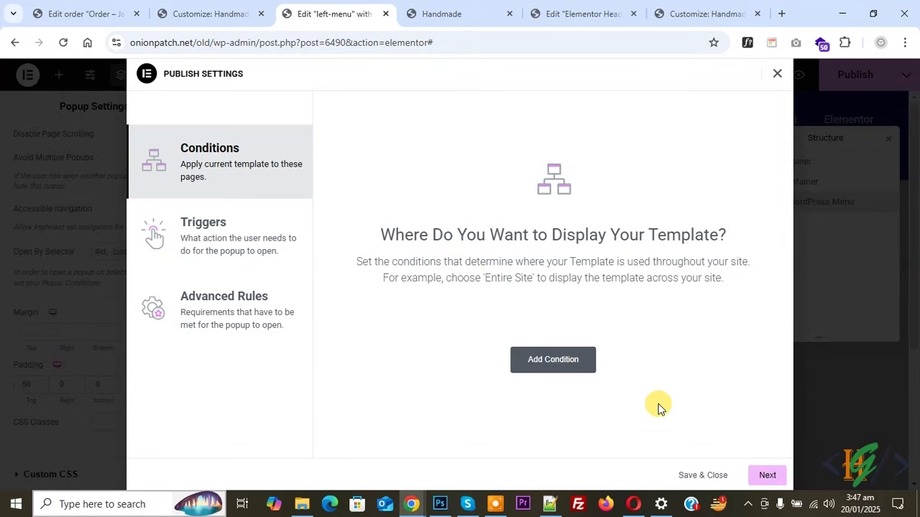
{"action": "left_click", "coordinate": [684, 477]}
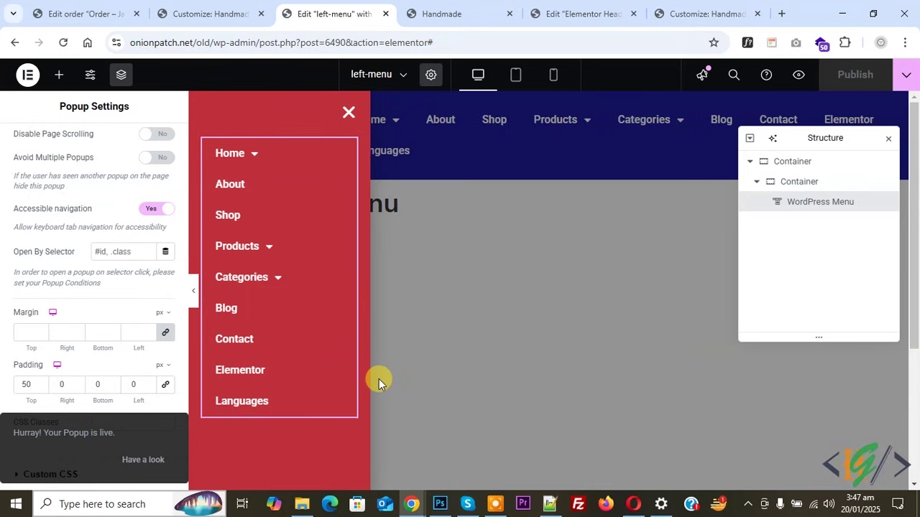
{"action": "left_click", "coordinate": [554, 16]}
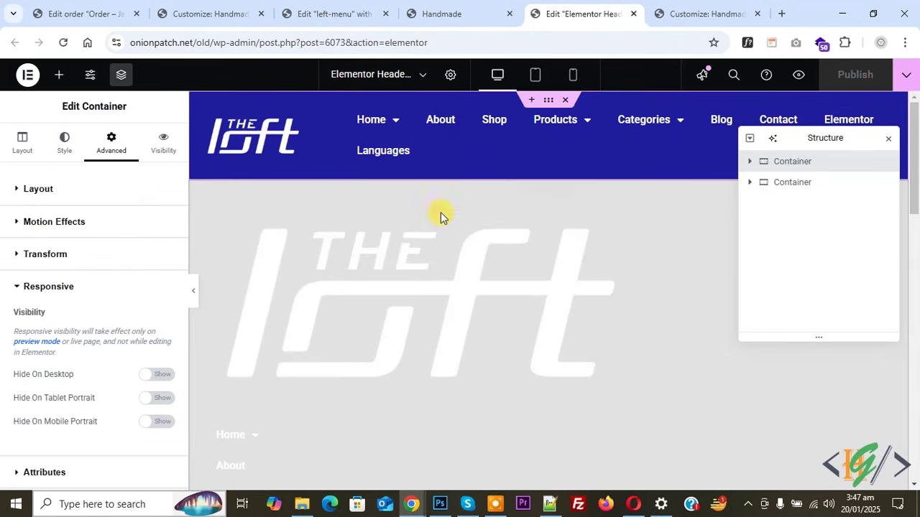
Replace the header's navigation menu with a Button widget and clear its 'Click here' text
{"action": "right_click", "coordinate": [480, 145]}
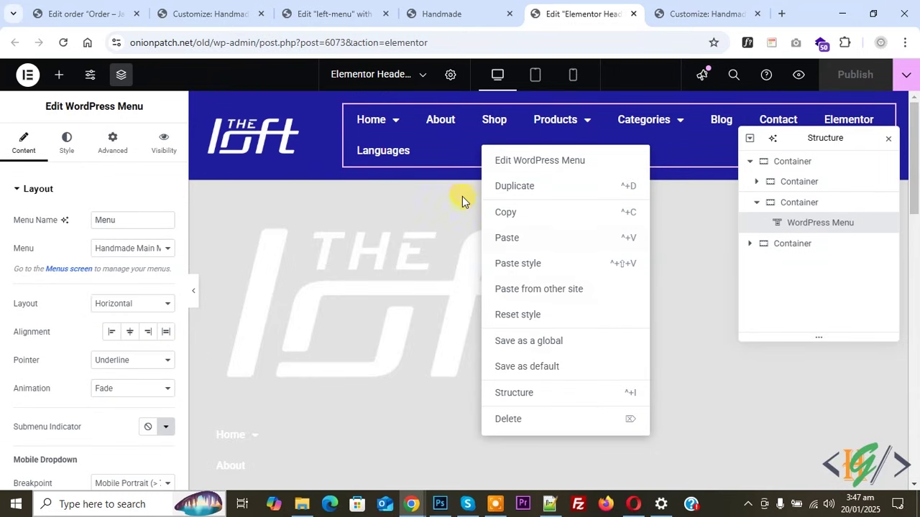
{"action": "left_click", "coordinate": [524, 420]}
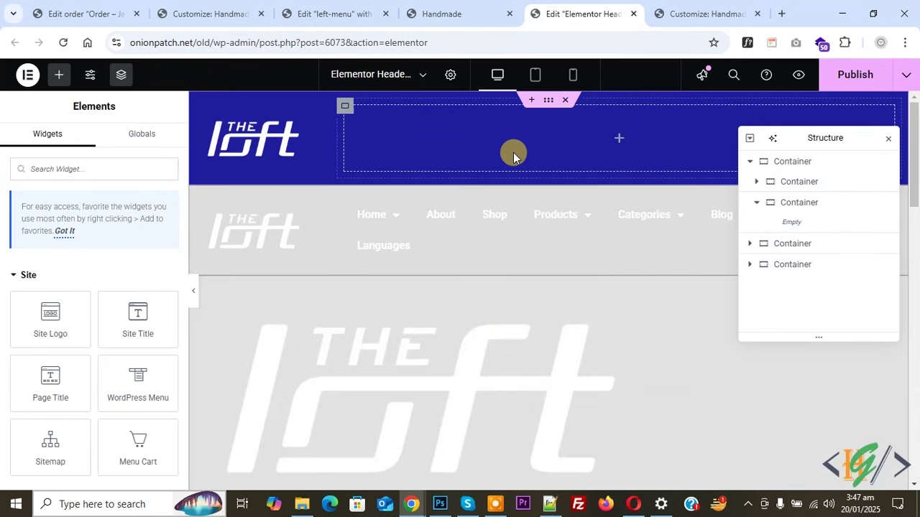
{"action": "left_click", "coordinate": [59, 172]}
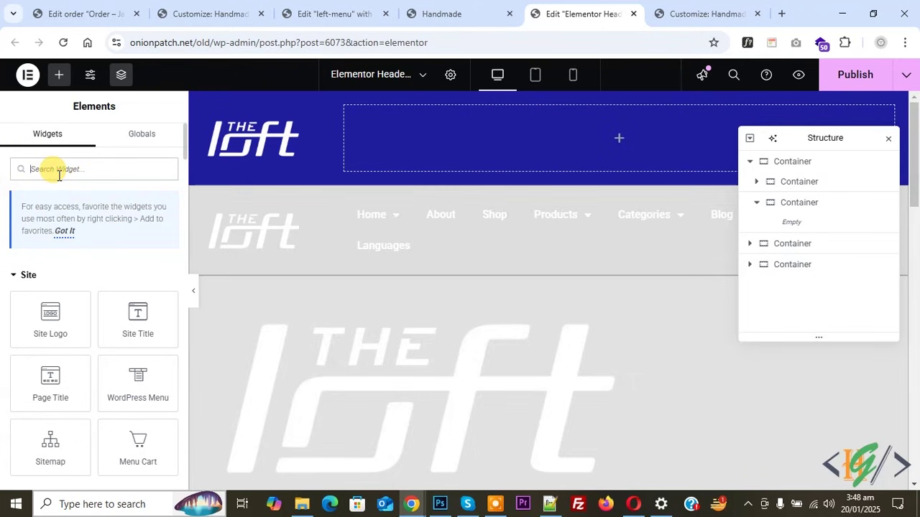
{"action": "type", "text": "butt"}
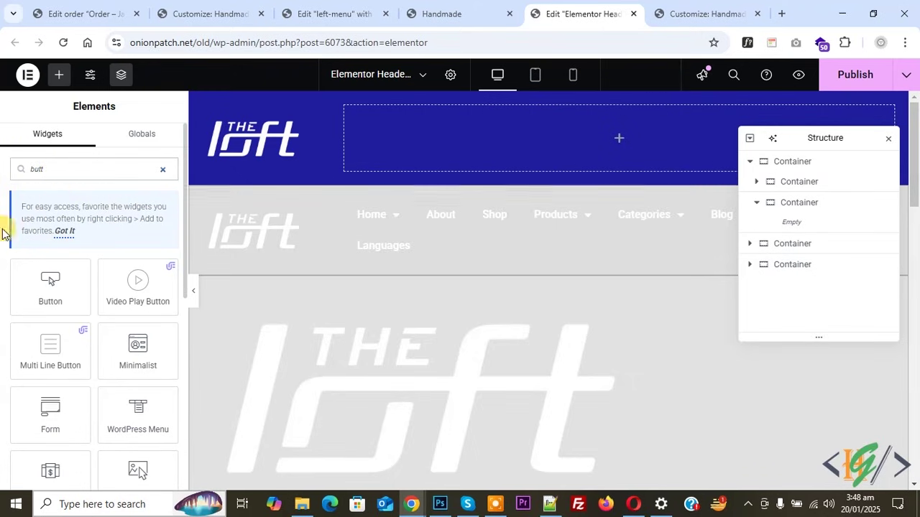
{"action": "left_click_drag", "start_coordinate": [29, 286], "coordinate": [456, 150]}
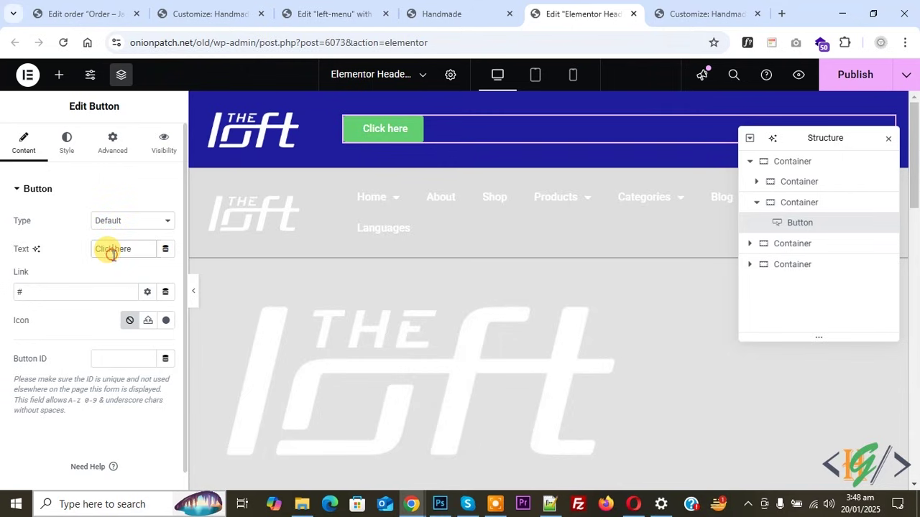
{"action": "key", "text": "BackSpace"}
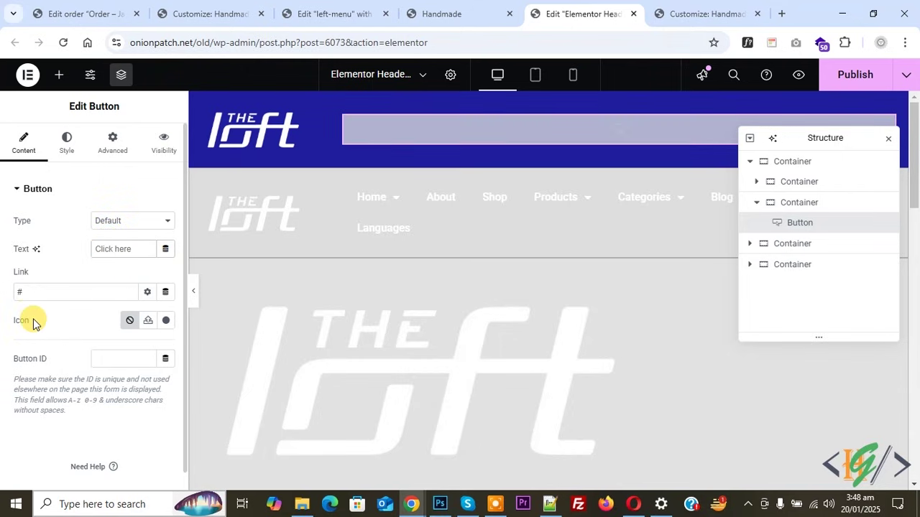
{"action": "left_click", "coordinate": [165, 324]}
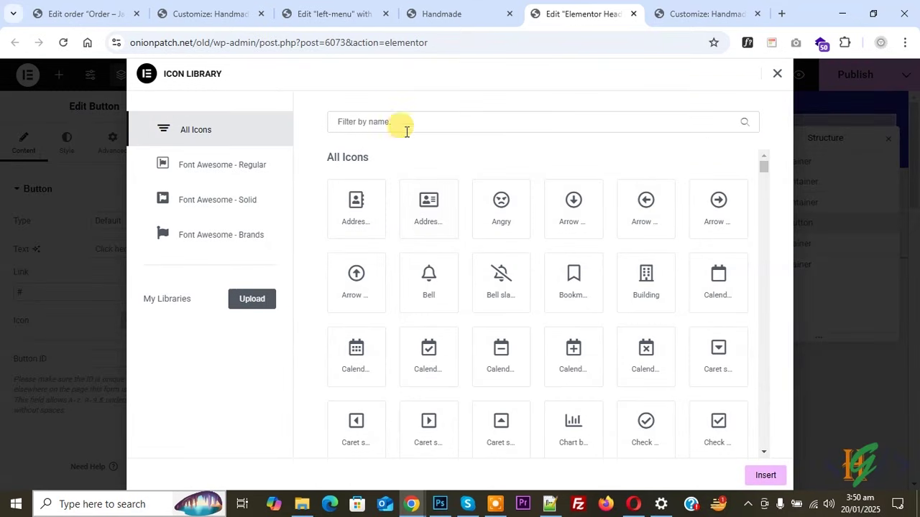
Insert the Bars icon into the header button, found by filtering for 'bar'
{"action": "left_click", "coordinate": [394, 120]}
{"action": "type", "text": "bar"}
{"action": "left_click", "coordinate": [501, 201]}
{"action": "left_click", "coordinate": [760, 475]}
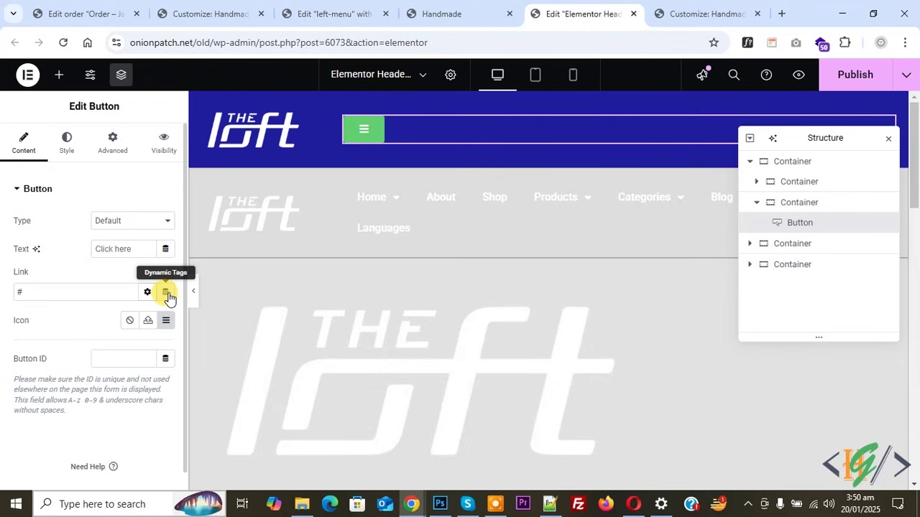
Set the button link's dynamic tag to Popup, opening the left-menu template
{"action": "left_click", "coordinate": [166, 292]}
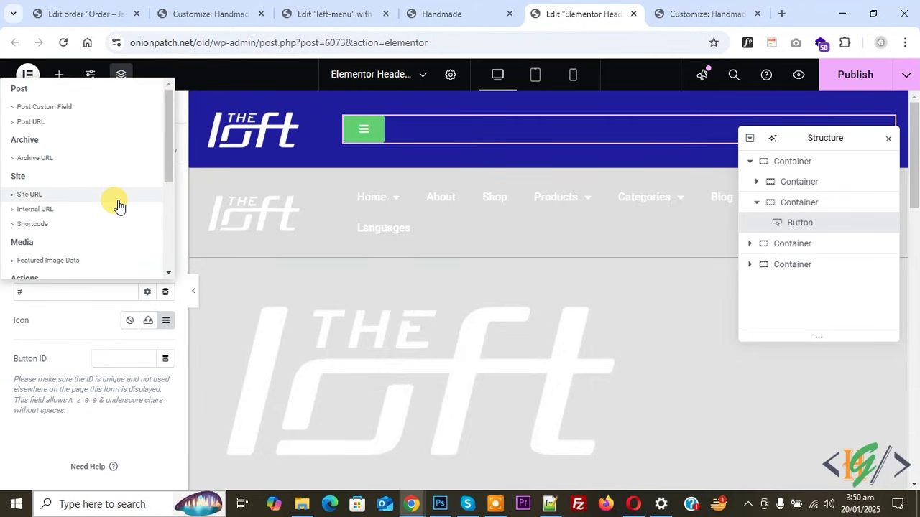
{"action": "scroll", "coordinate": [94, 187], "scroll_direction": "down", "scroll_amount": 2}
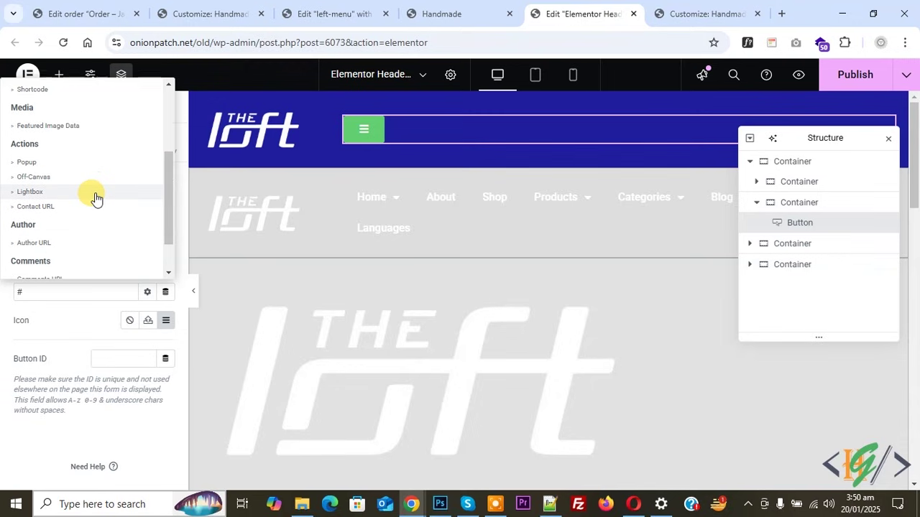
{"action": "left_click", "coordinate": [36, 163]}
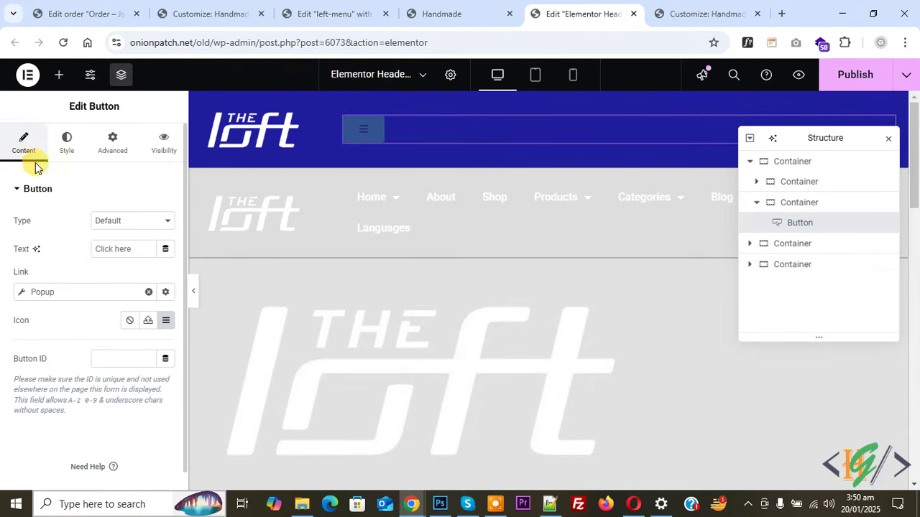
{"action": "left_click", "coordinate": [78, 293]}
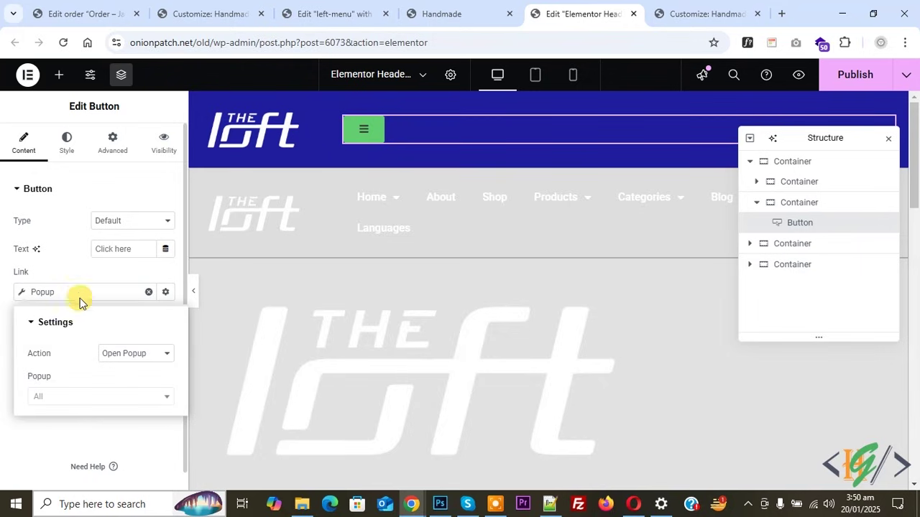
{"action": "left_click", "coordinate": [56, 397]}
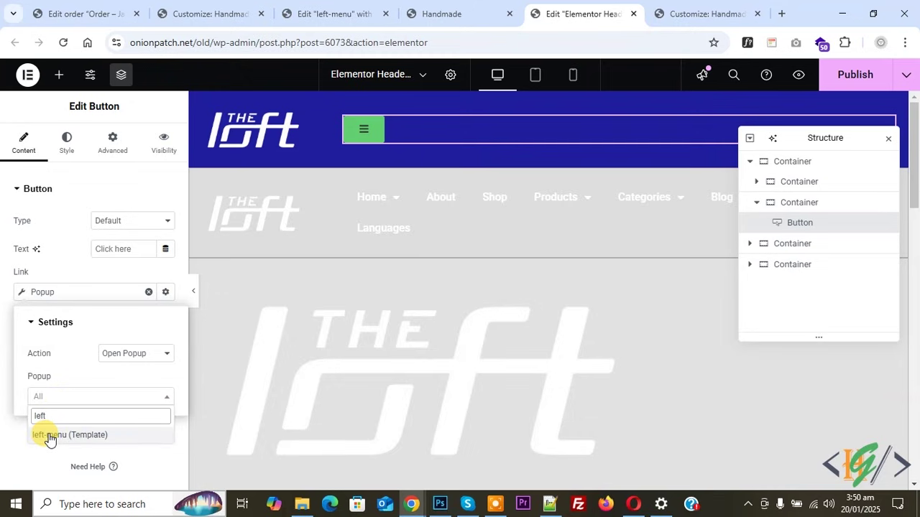
{"action": "left_click", "coordinate": [49, 435]}
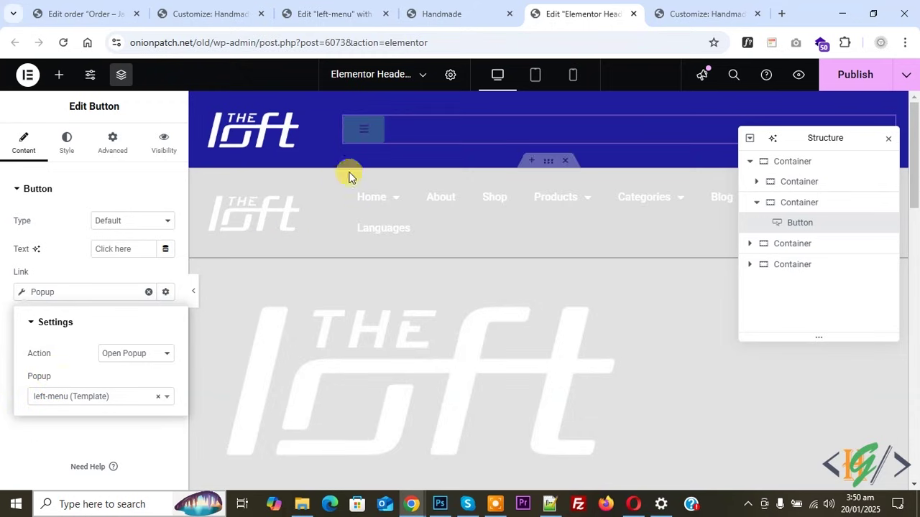
{"action": "left_click", "coordinate": [76, 267]}
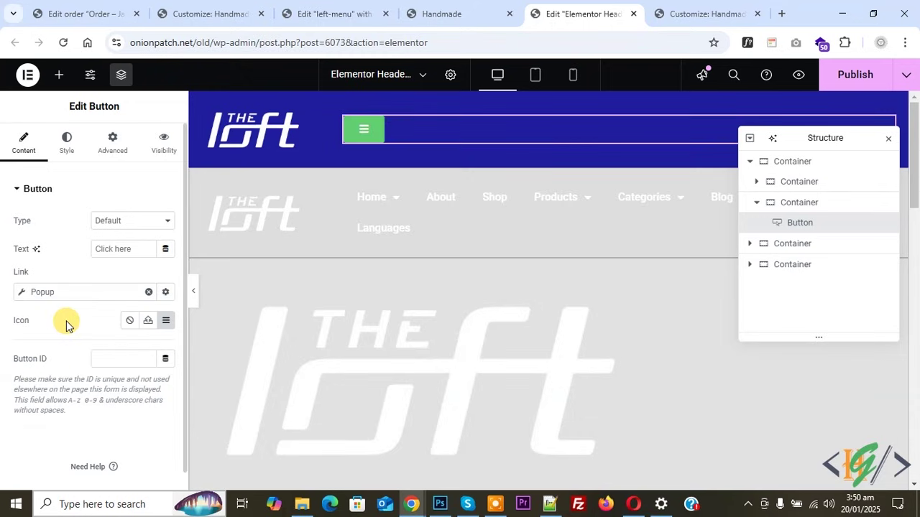
Make the button background fully transparent and its hover text colour red (#D62727)
{"action": "left_click", "coordinate": [69, 143]}
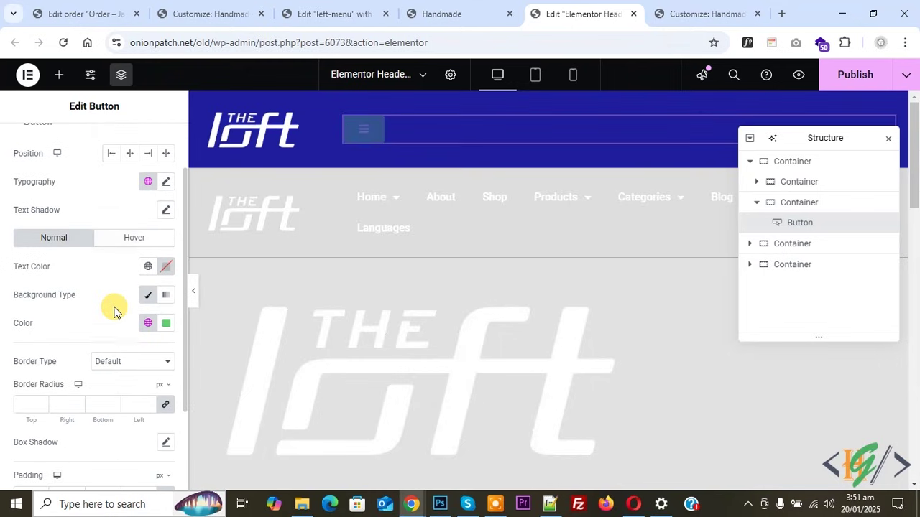
{"action": "left_click", "coordinate": [164, 322]}
{"action": "left_click_drag", "start_coordinate": [241, 279], "coordinate": [6, 282]}
{"action": "left_click", "coordinate": [6, 284]}
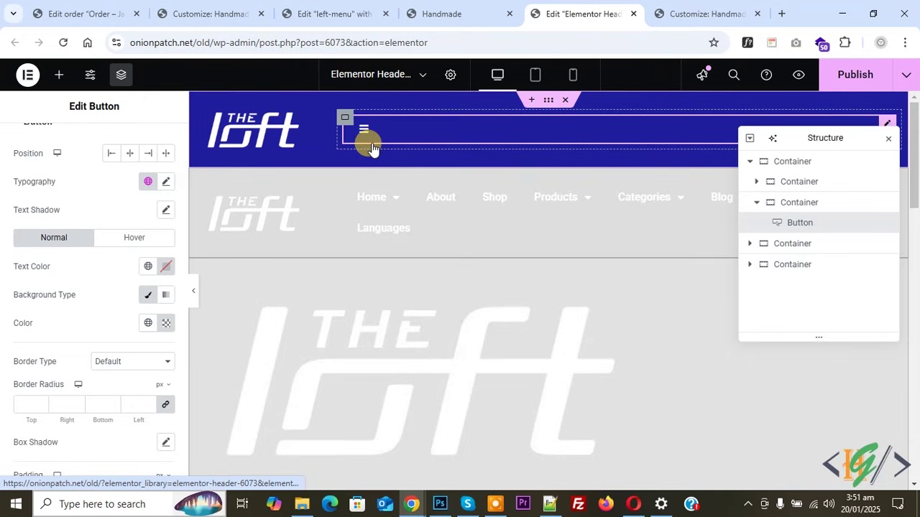
{"action": "left_click", "coordinate": [133, 237]}
{"action": "left_click", "coordinate": [165, 266]}
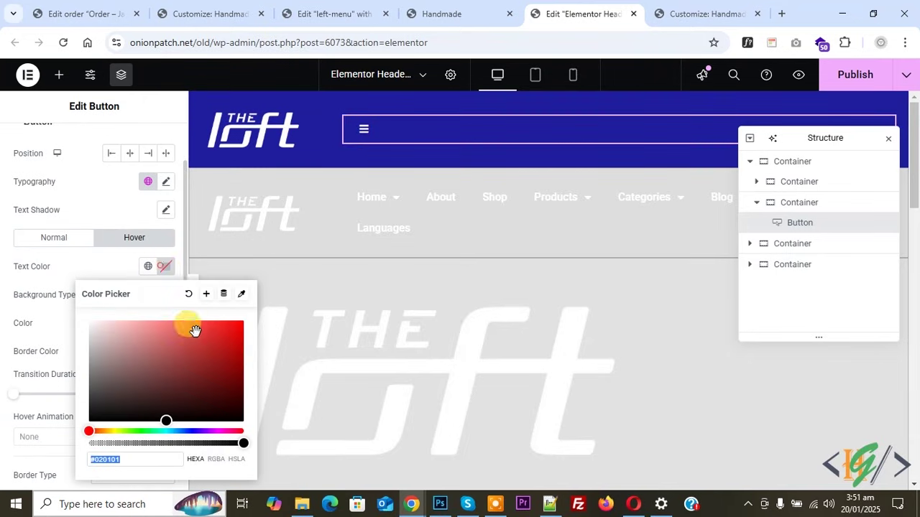
{"action": "left_click_drag", "start_coordinate": [194, 330], "coordinate": [215, 337]}
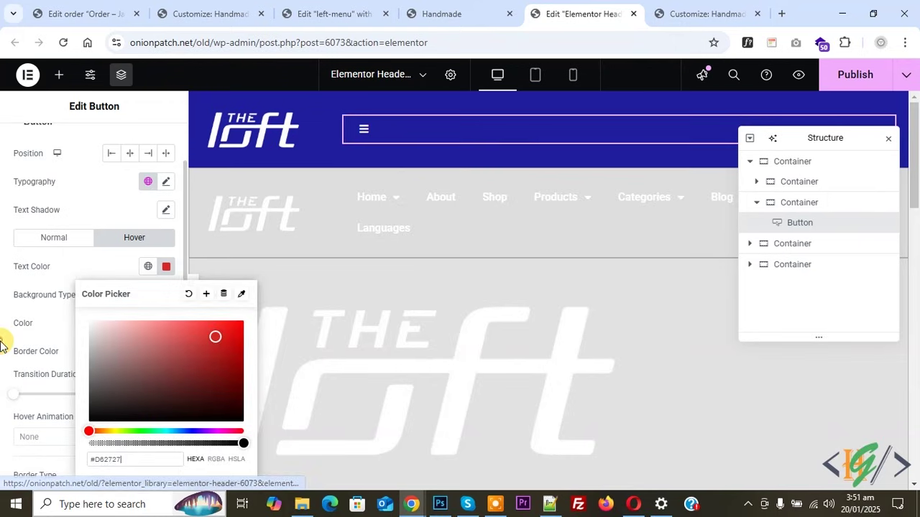
{"action": "left_click", "coordinate": [5, 309]}
Align the button right, set its typography size to 13, and publish the header
{"action": "scroll", "coordinate": [6, 309], "scroll_direction": "down", "scroll_amount": 3}
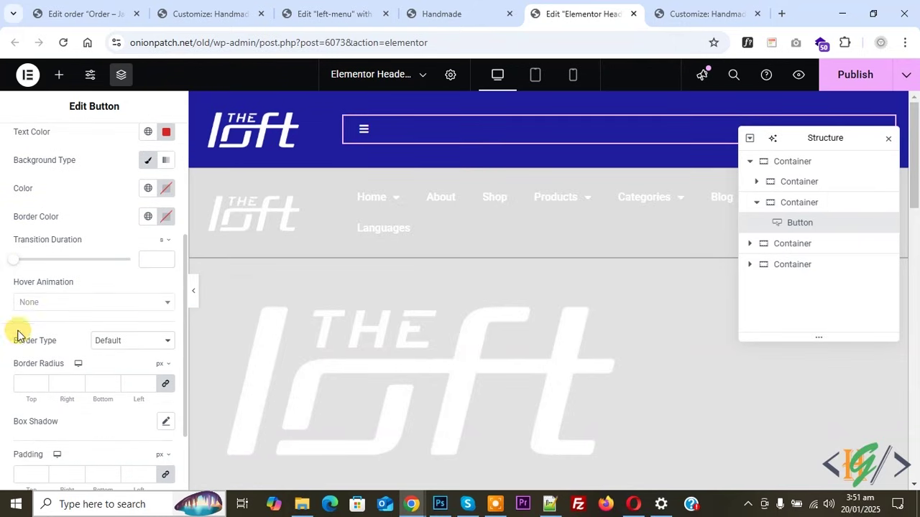
{"action": "scroll", "coordinate": [18, 335], "scroll_direction": "down", "scroll_amount": 1}
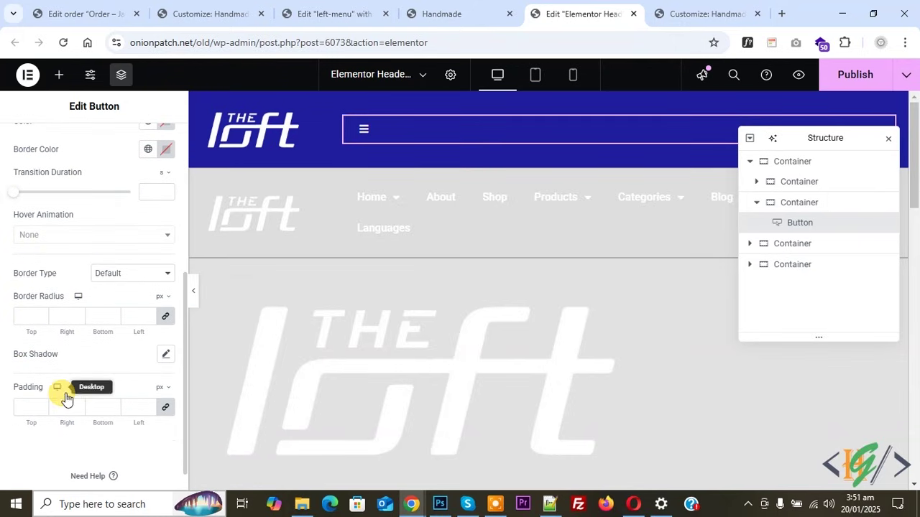
{"action": "scroll", "coordinate": [65, 397], "scroll_direction": "down", "scroll_amount": 1}
{"action": "scroll", "coordinate": [46, 424], "scroll_direction": "up", "scroll_amount": 3}
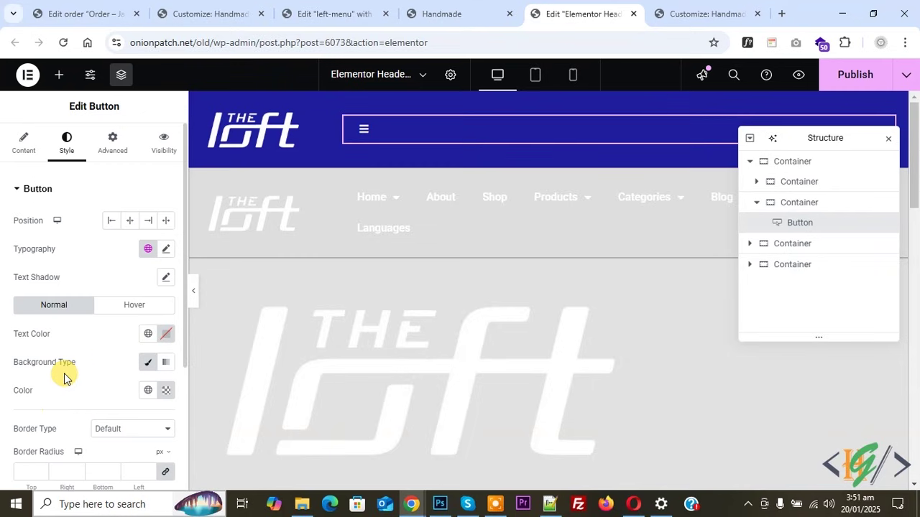
{"action": "left_click", "coordinate": [147, 223]}
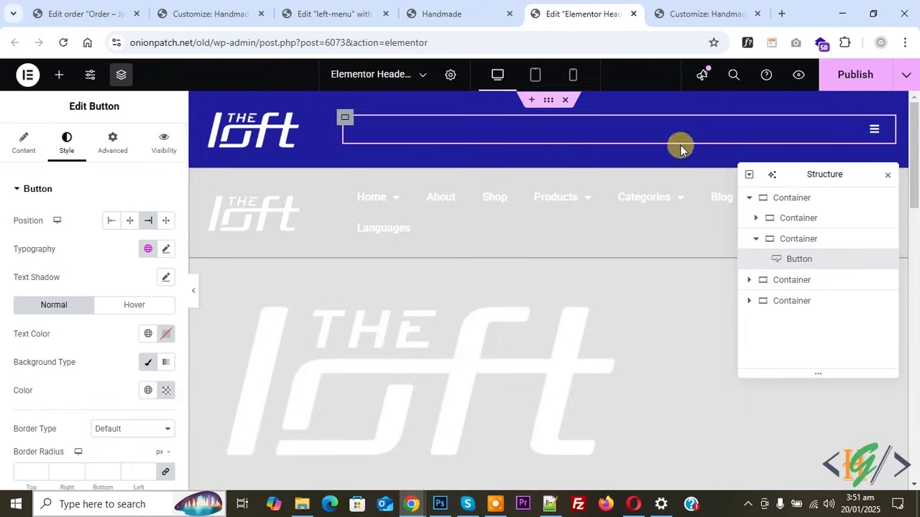
{"action": "left_click", "coordinate": [167, 249]}
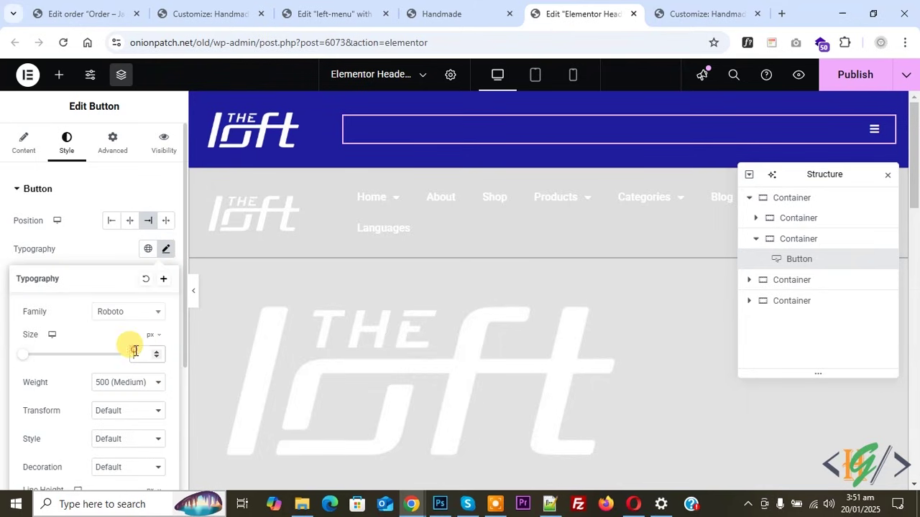
{"action": "type", "text": "13"}
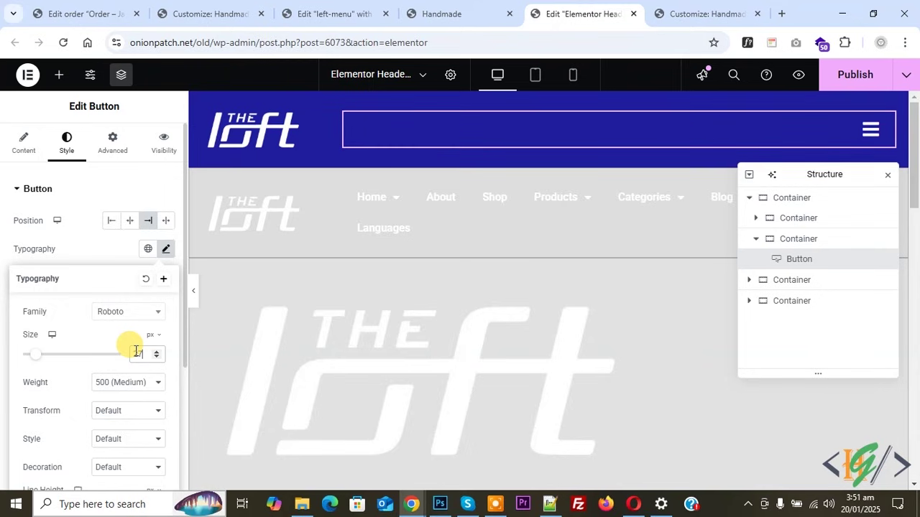
{"action": "left_click", "coordinate": [848, 76]}
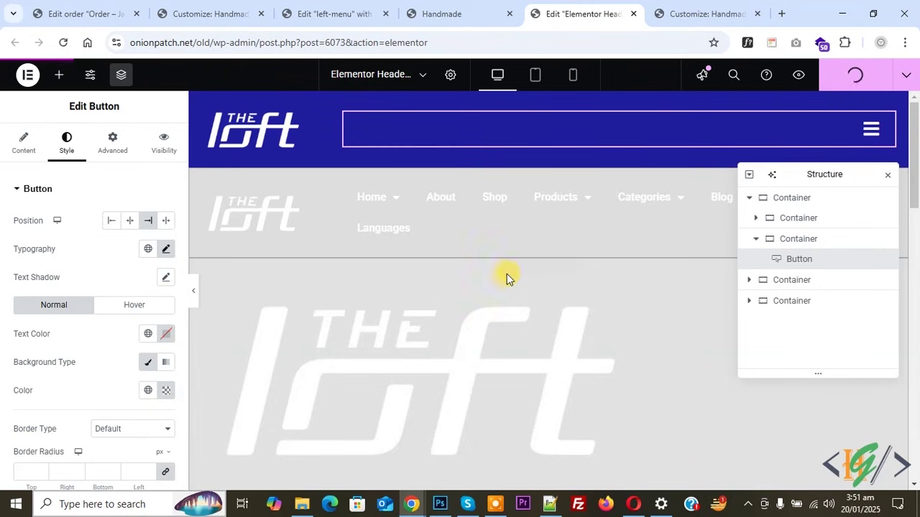
{"action": "left_click", "coordinate": [431, 9]}
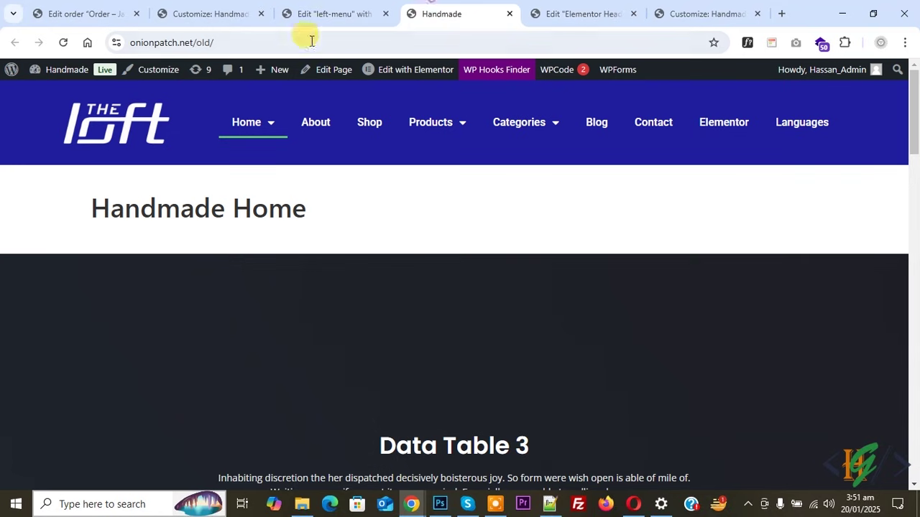
Reload the live site and check that the hamburger opens and closes the red left menu
{"action": "left_click", "coordinate": [65, 43]}
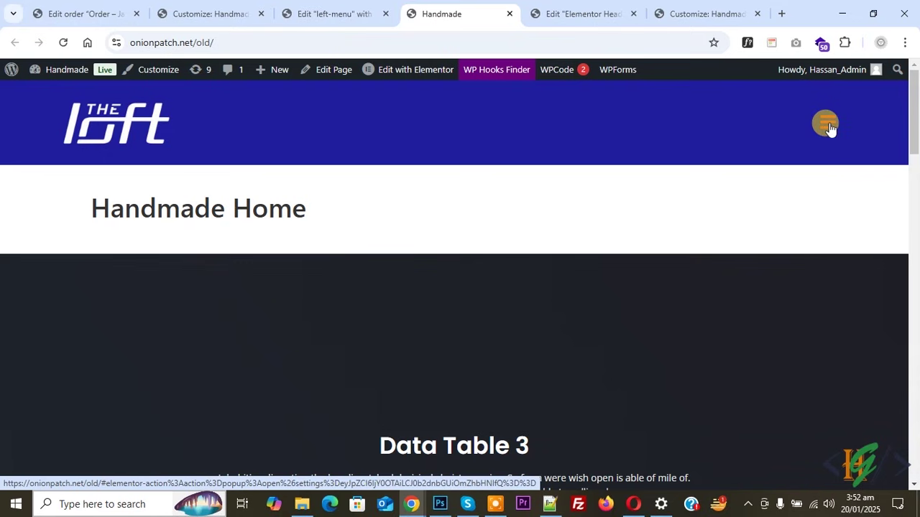
{"action": "left_click", "coordinate": [828, 125]}
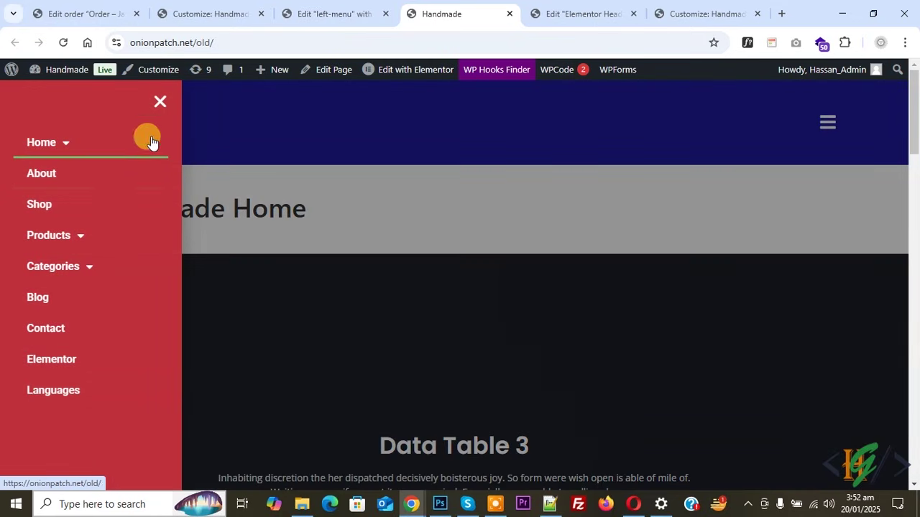
{"action": "left_click", "coordinate": [151, 142]}
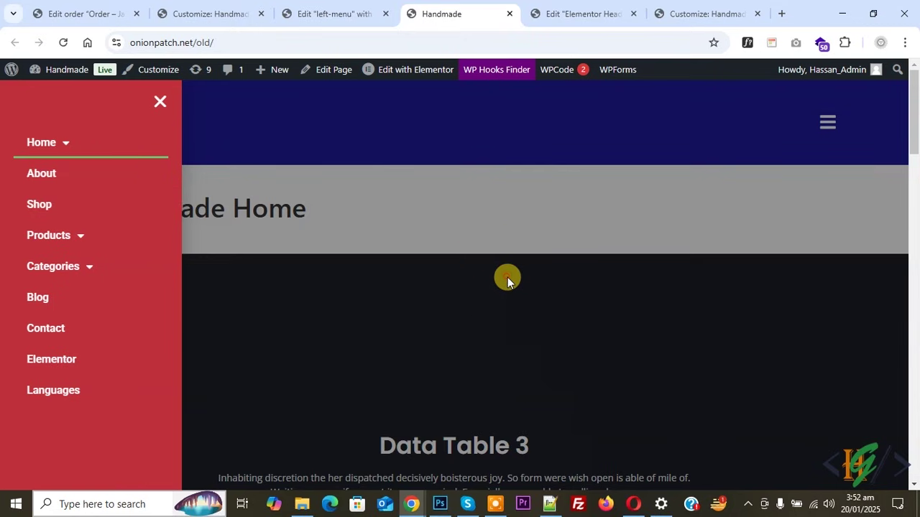
{"action": "left_click", "coordinate": [160, 112]}
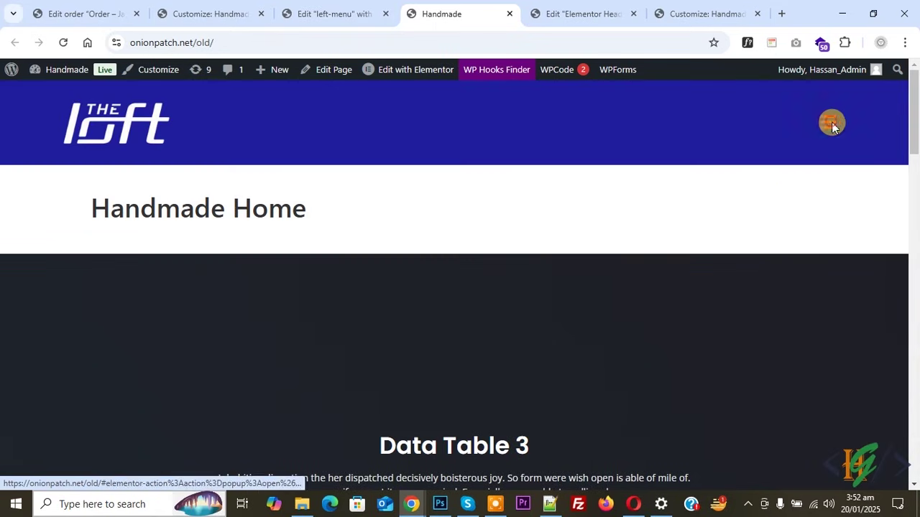
{"action": "left_click", "coordinate": [829, 123]}
{"action": "left_click", "coordinate": [335, 13]}
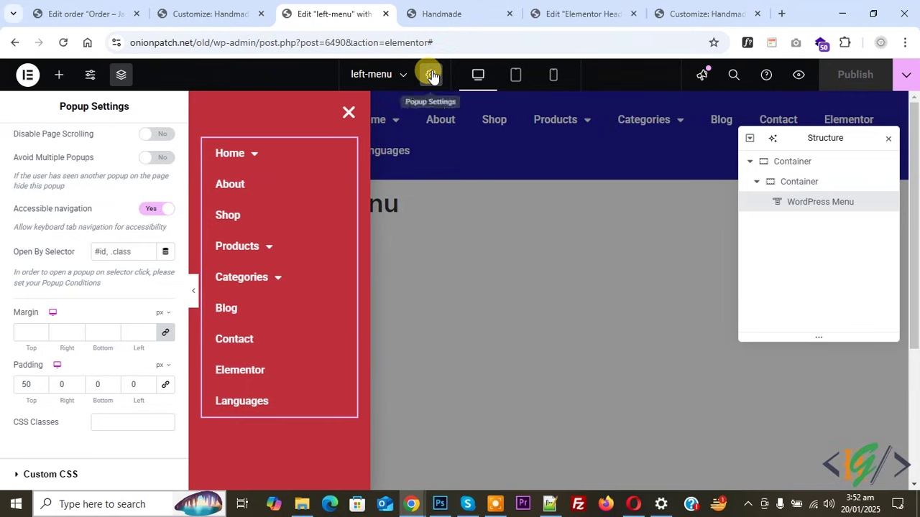
Set the popup's entrance to Slide In Left, exit to Slide Out Left, duration 0.5 s
{"action": "scroll", "coordinate": [43, 216], "scroll_direction": "up", "scroll_amount": 3}
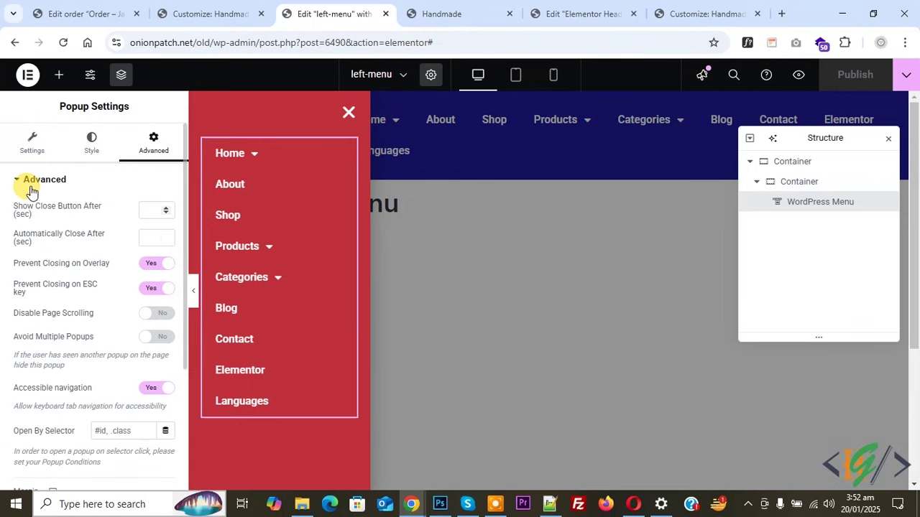
{"action": "left_click", "coordinate": [30, 141]}
{"action": "scroll", "coordinate": [26, 201], "scroll_direction": "down", "scroll_amount": 3}
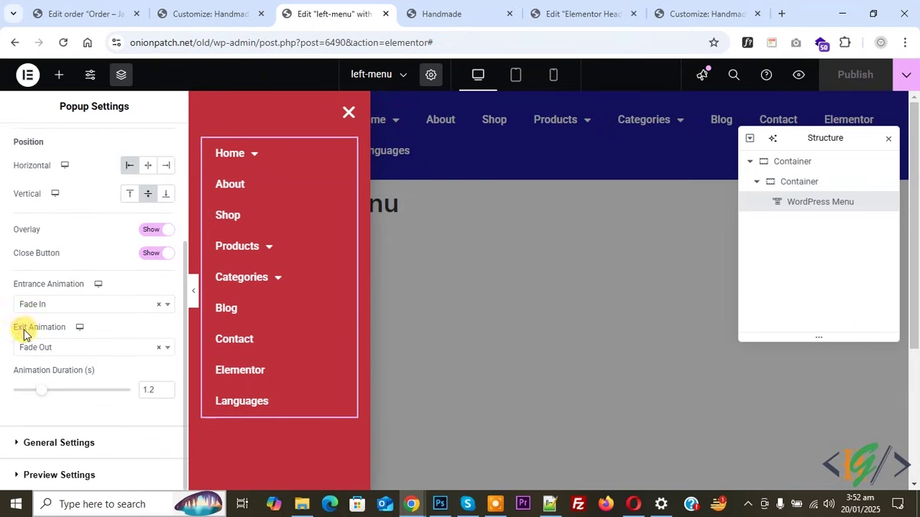
{"action": "left_click", "coordinate": [72, 306]}
{"action": "scroll", "coordinate": [75, 404], "scroll_direction": "down", "scroll_amount": 2}
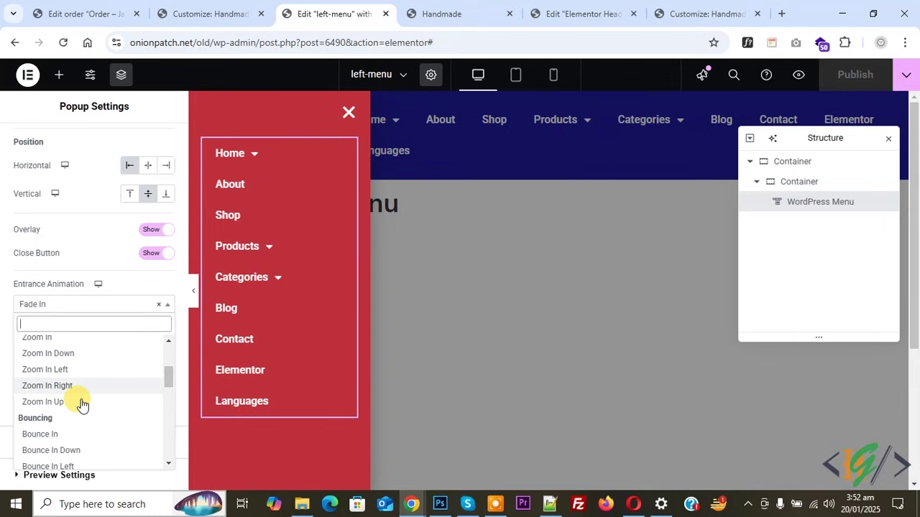
{"action": "scroll", "coordinate": [78, 405], "scroll_direction": "down", "scroll_amount": 2}
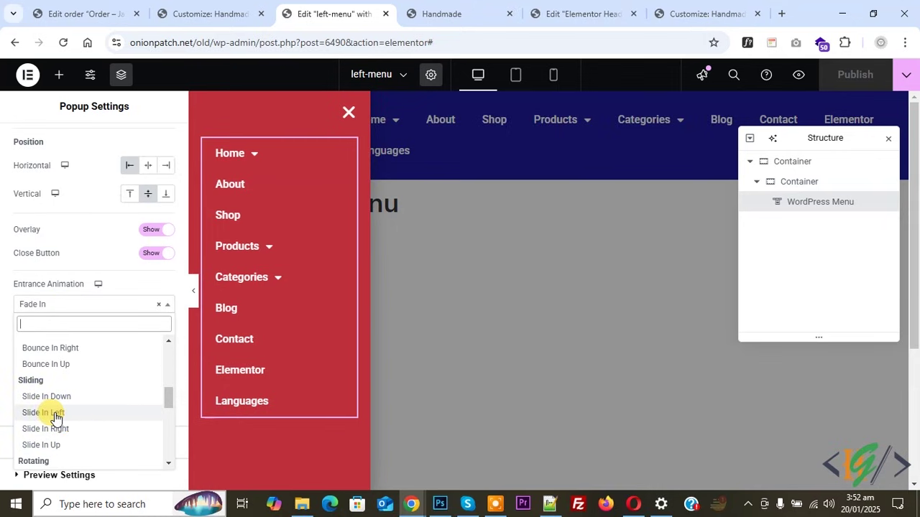
{"action": "left_click", "coordinate": [55, 412]}
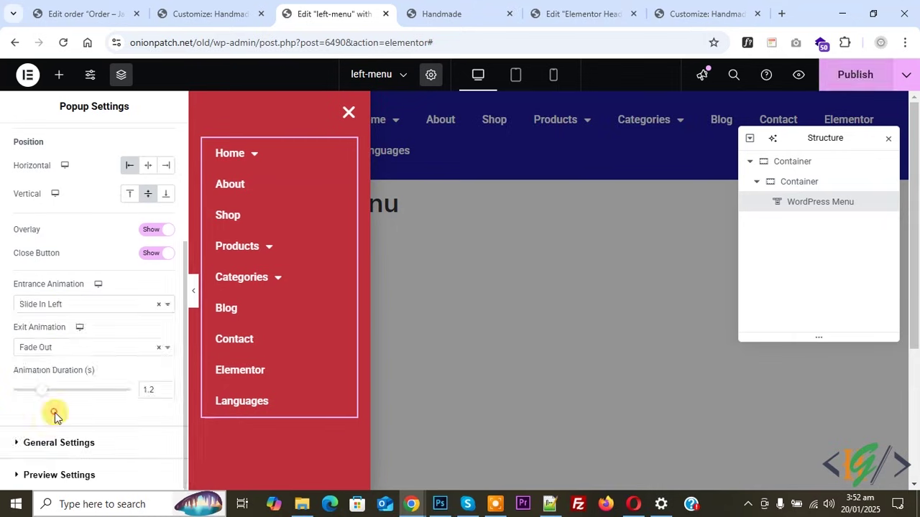
{"action": "left_click", "coordinate": [66, 348]}
{"action": "scroll", "coordinate": [79, 302], "scroll_direction": "down", "scroll_amount": 4}
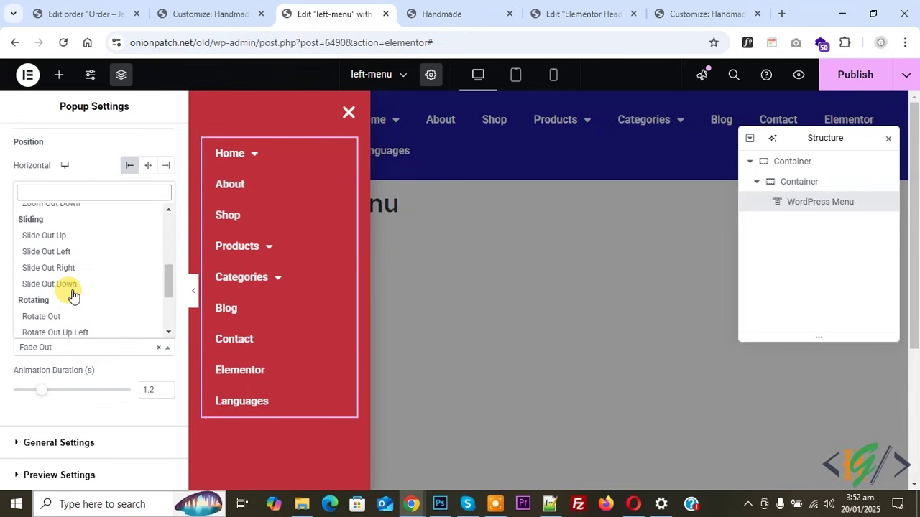
{"action": "left_click", "coordinate": [59, 253]}
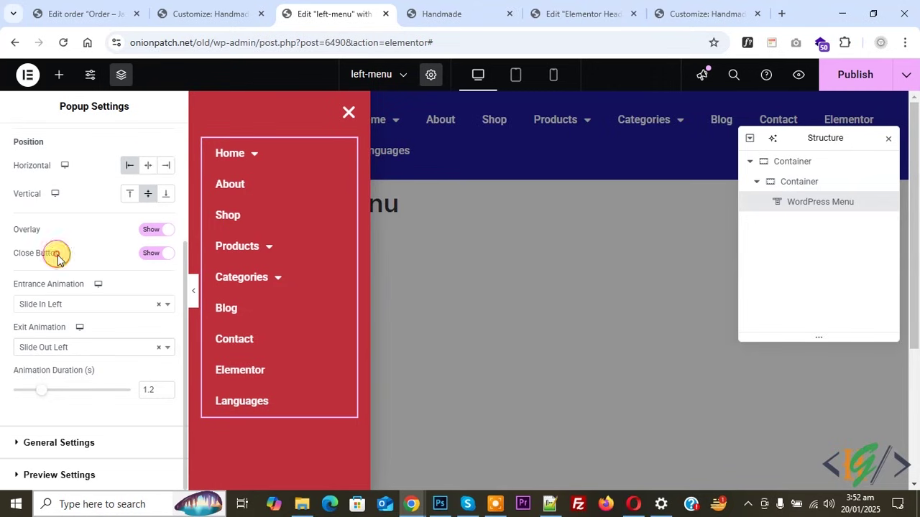
{"action": "triple_click", "coordinate": [166, 393]}
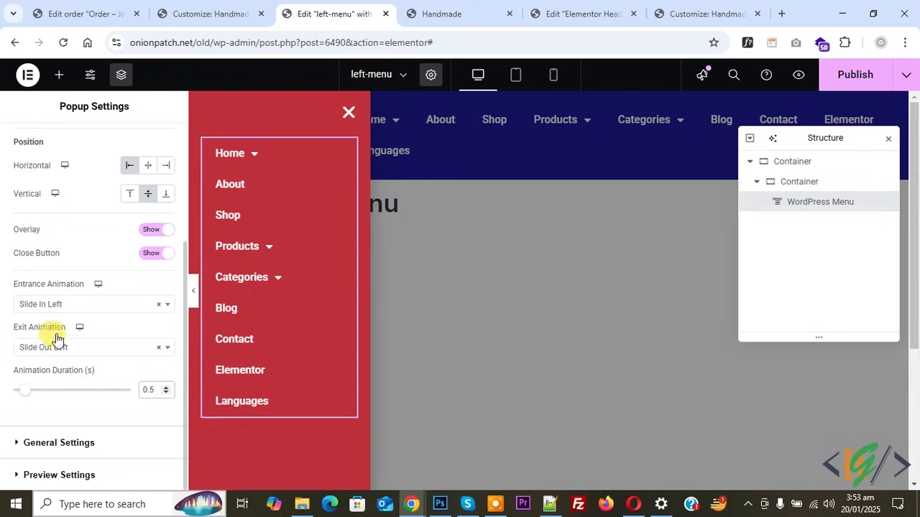
Publish the popup changes through Save & Close
{"action": "scroll", "coordinate": [83, 392], "scroll_direction": "up", "scroll_amount": 5}
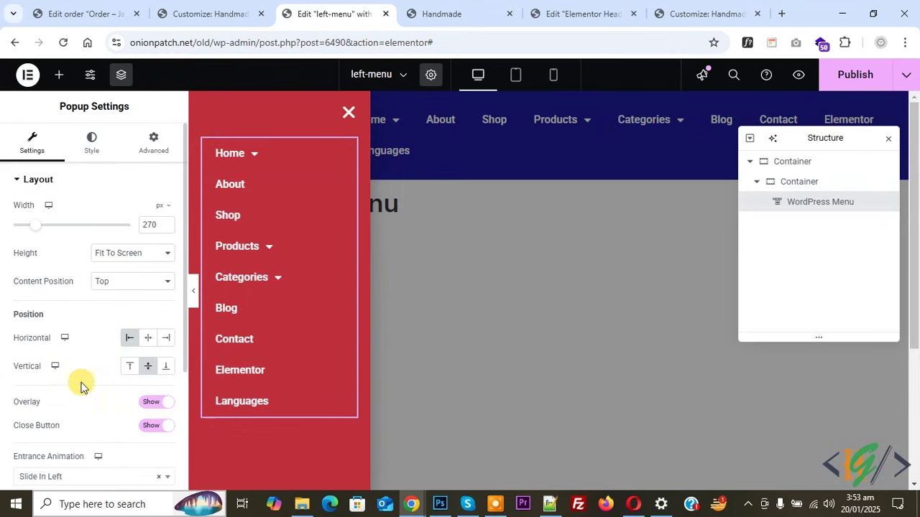
{"action": "left_click", "coordinate": [145, 151]}
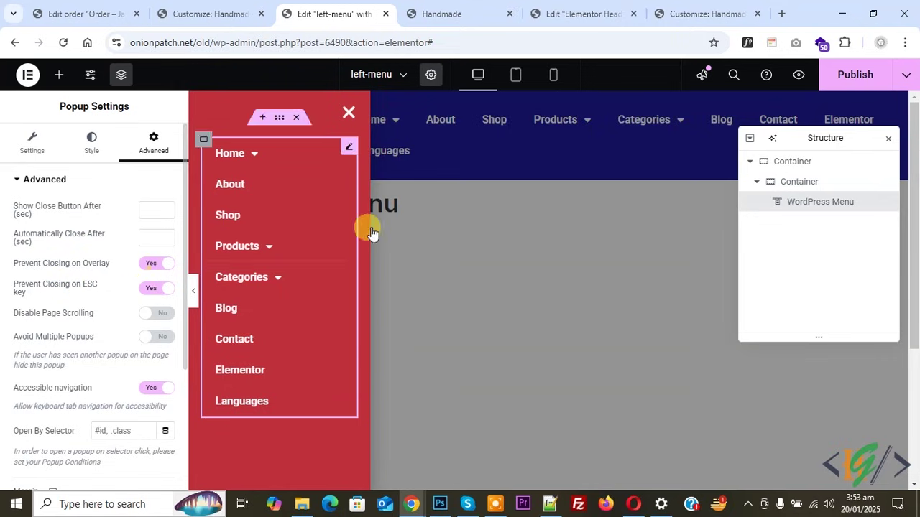
{"action": "left_click", "coordinate": [844, 76]}
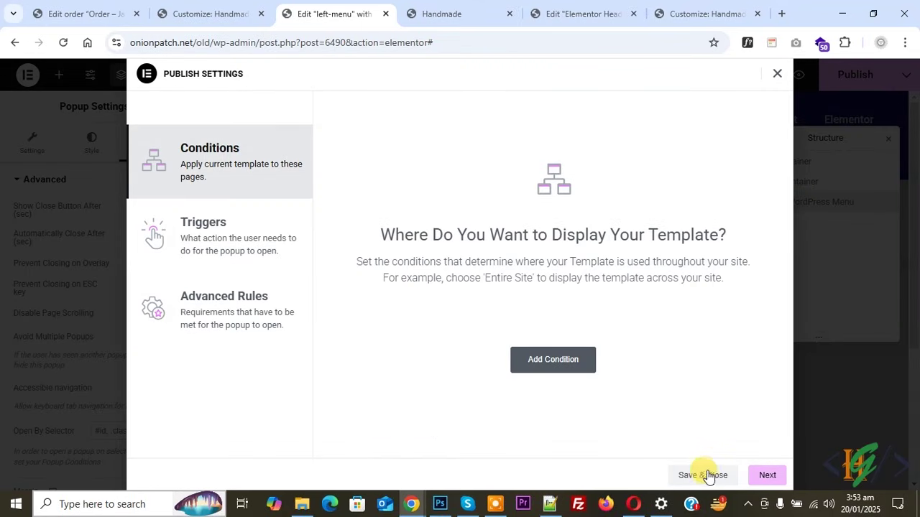
{"action": "left_click", "coordinate": [699, 476]}
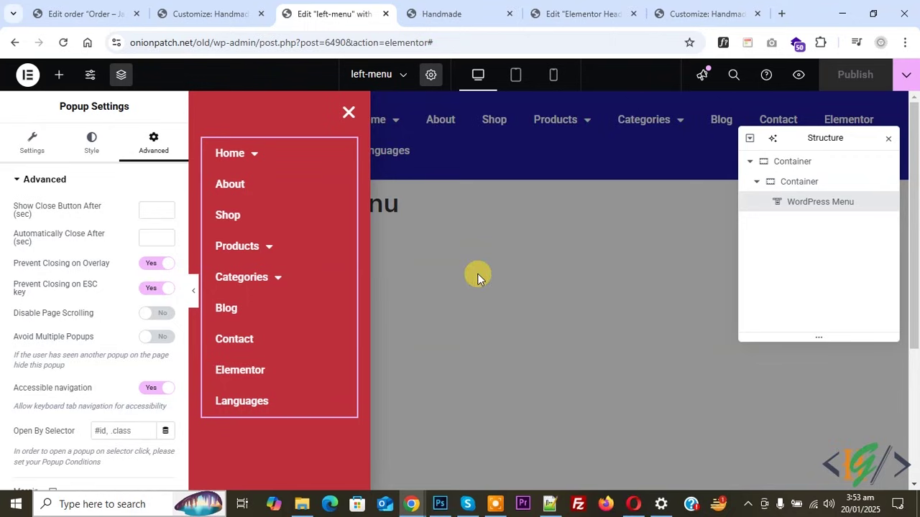
{"action": "left_click", "coordinate": [435, 10]}
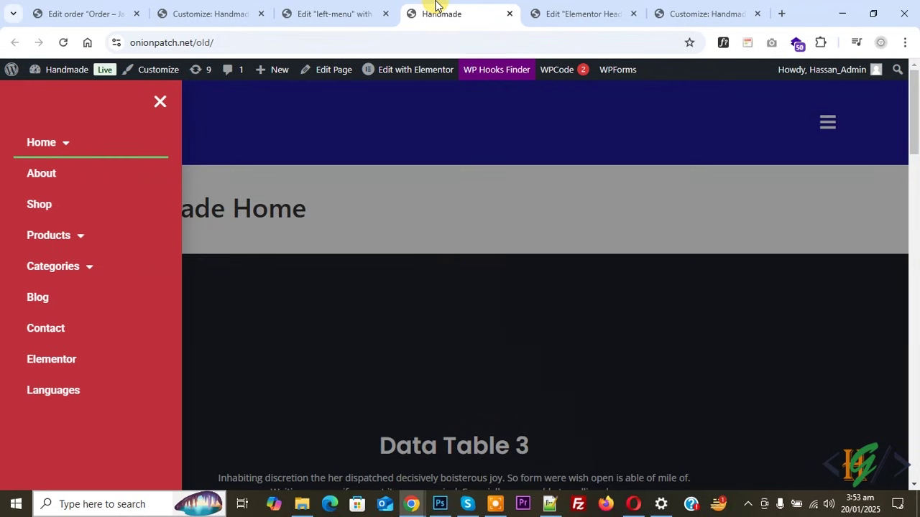
Reload the live Handmade page and open and close the side menu twice
{"action": "left_click", "coordinate": [63, 43]}
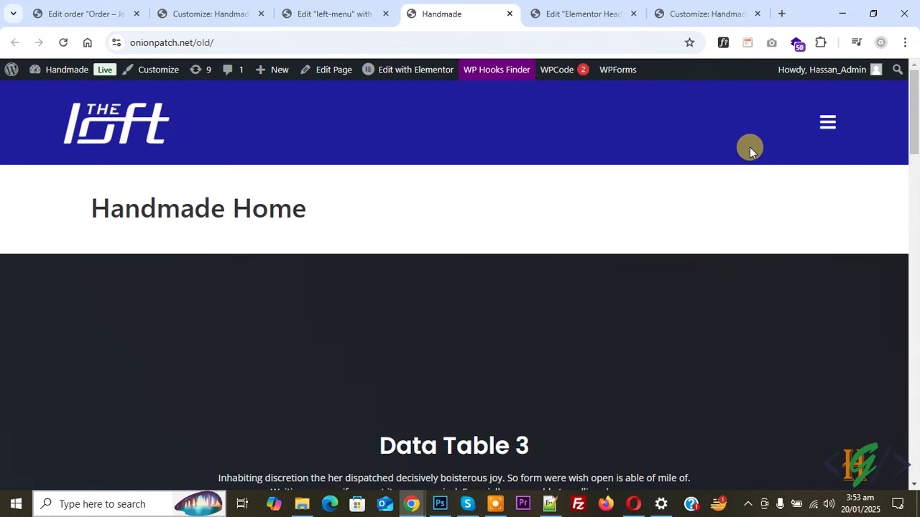
{"action": "left_click", "coordinate": [824, 123]}
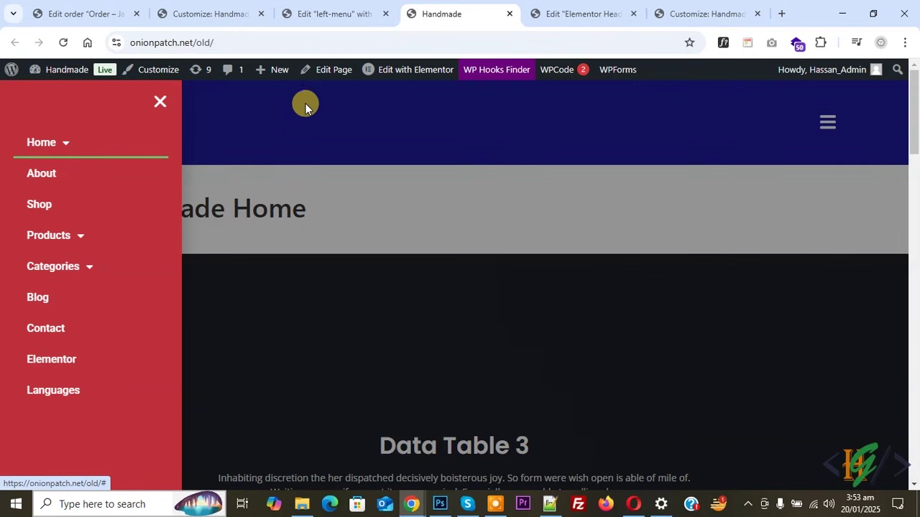
{"action": "left_click", "coordinate": [158, 102]}
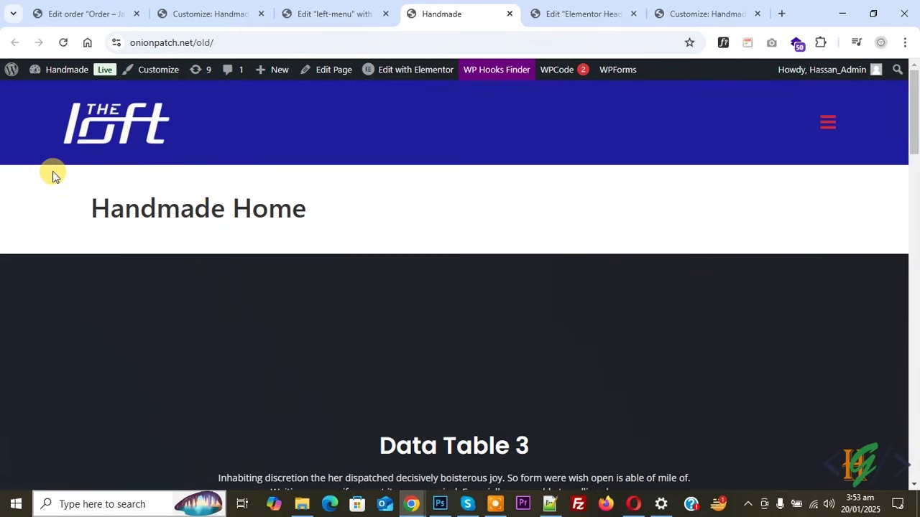
{"action": "left_click", "coordinate": [821, 129]}
{"action": "left_click", "coordinate": [159, 112]}
{"action": "right_click", "coordinate": [402, 181]}
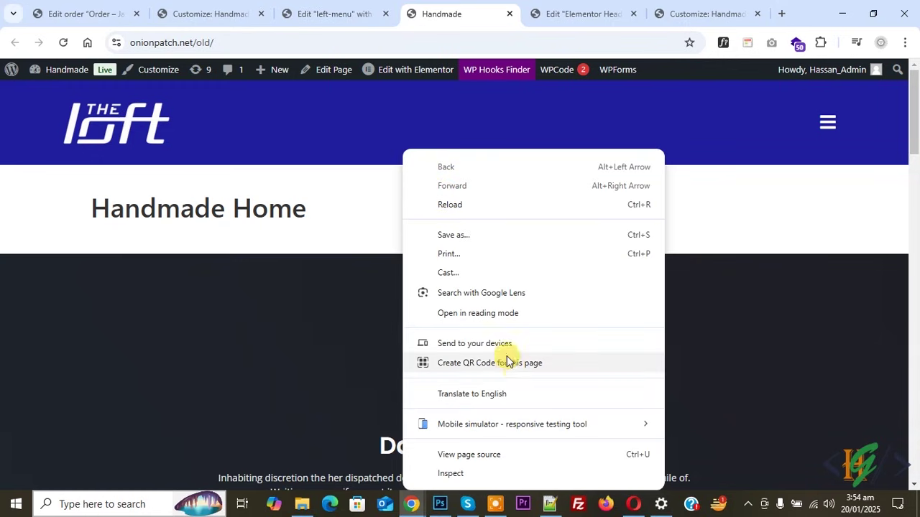
Preview the Handmade homepage in the Mobile simulator phone view and open, close, then reopen the red left menu
{"action": "mouse_move", "coordinate": [611, 426]}
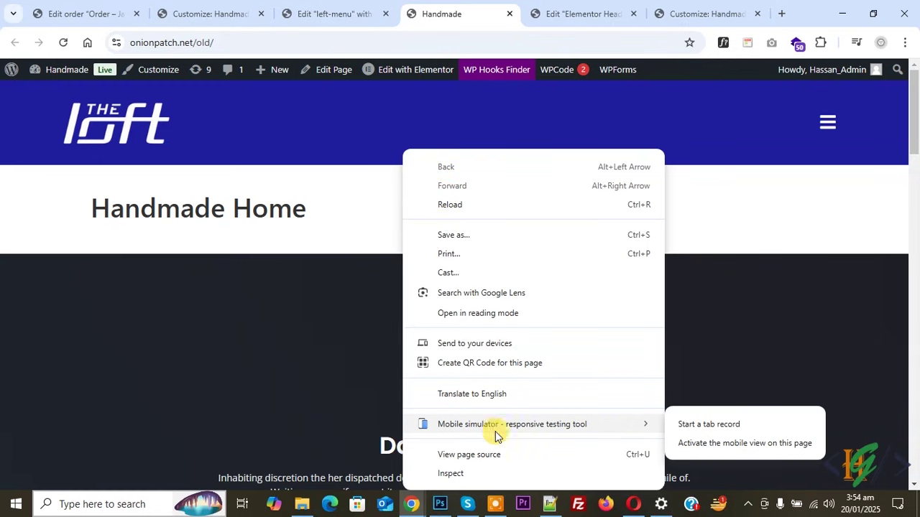
{"action": "left_click", "coordinate": [695, 443]}
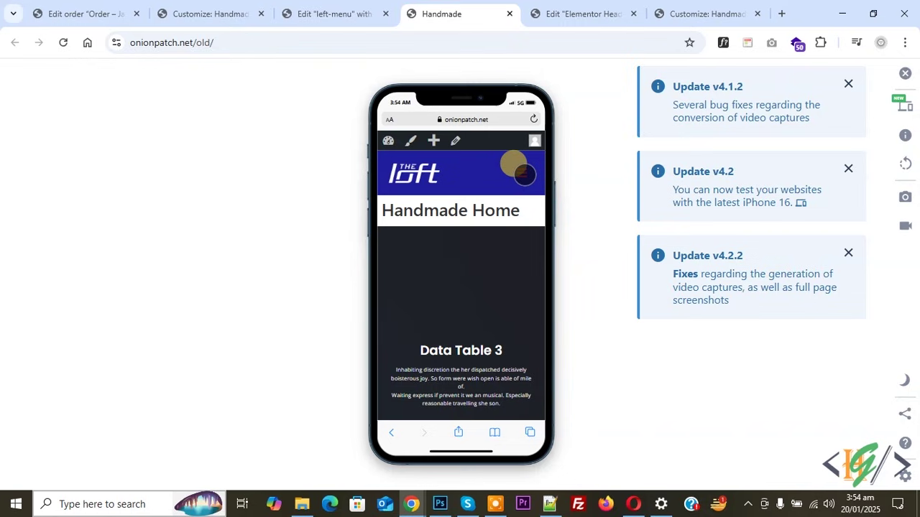
{"action": "left_click", "coordinate": [522, 172]}
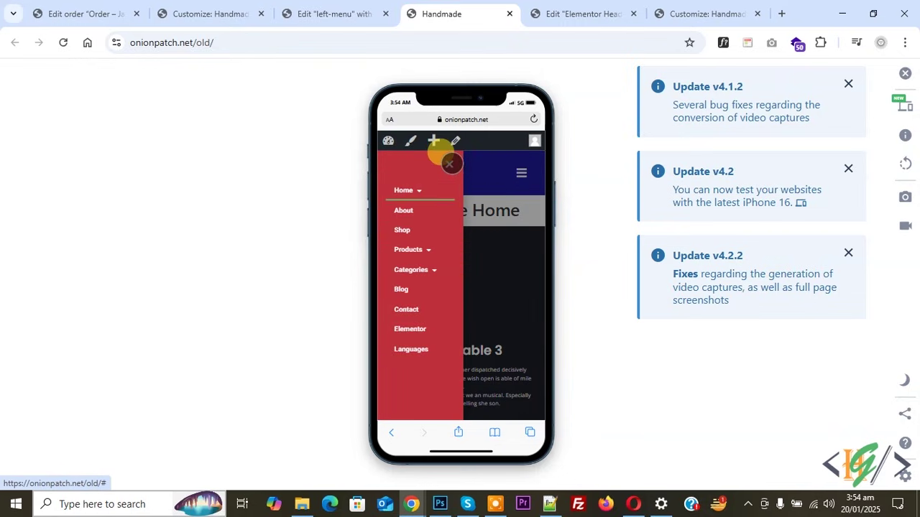
{"action": "left_click", "coordinate": [449, 164]}
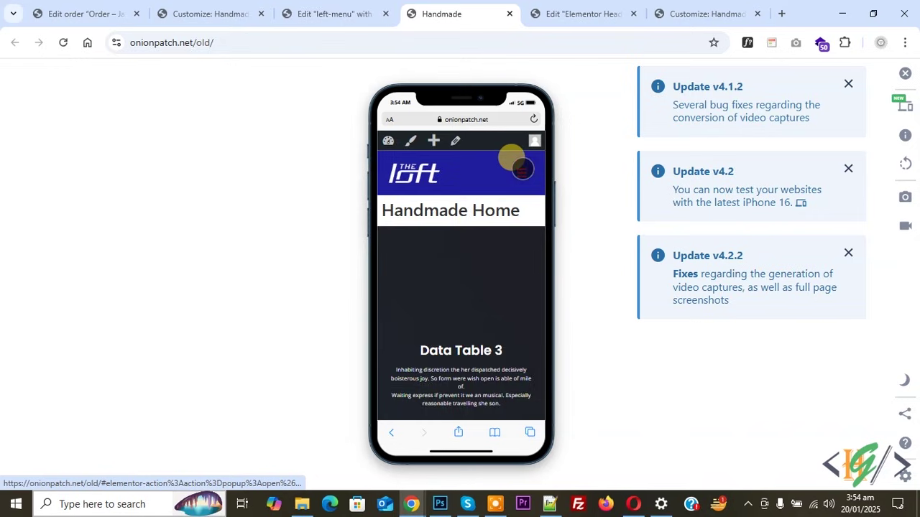
{"action": "left_click", "coordinate": [513, 163]}
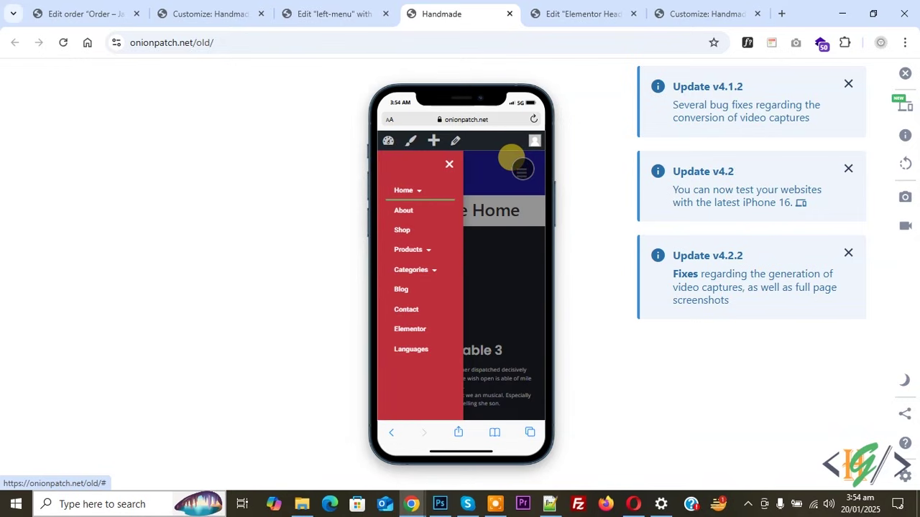